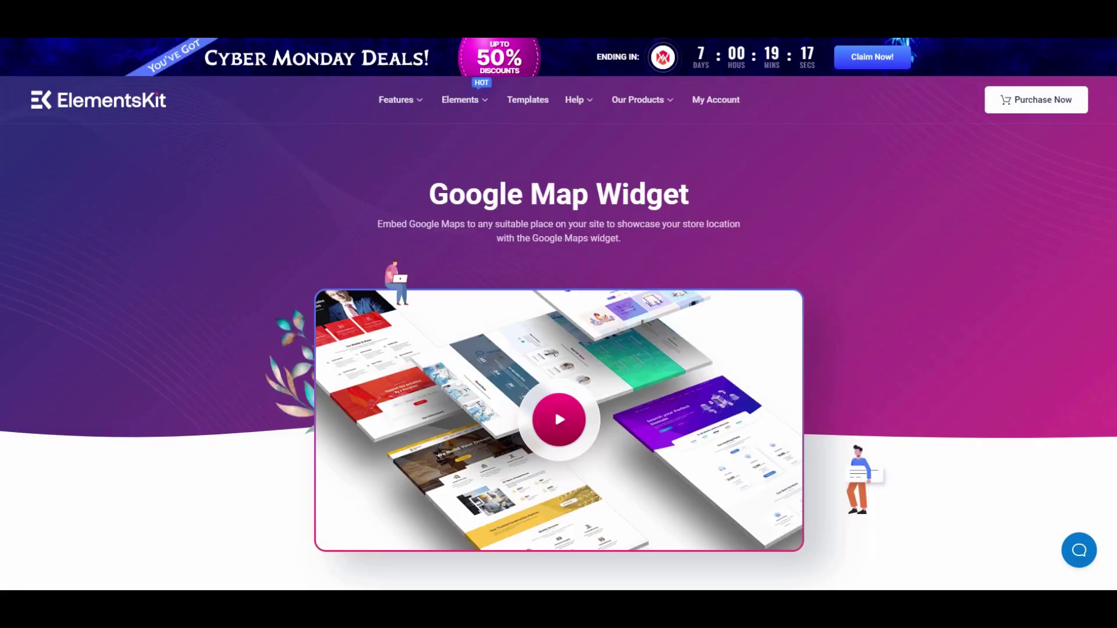
Scroll past the Contact Us map demos to the contact form on the Google Map Widget page
{"action": "scroll", "coordinate": [913, 297], "scroll_direction": "down", "scroll_amount": 8}
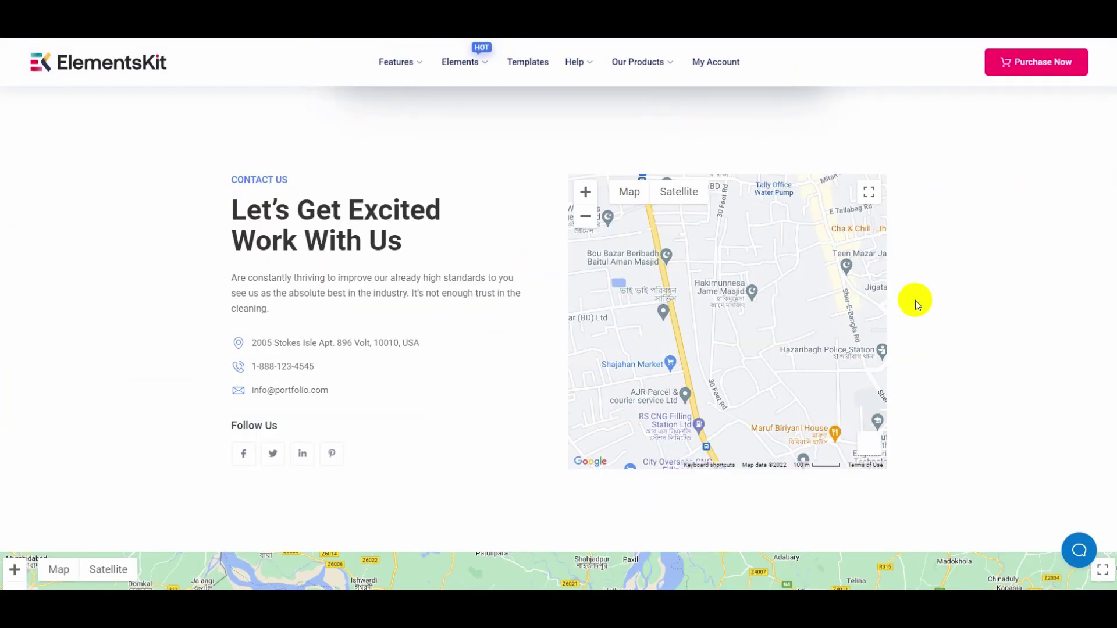
{"action": "scroll", "coordinate": [872, 314], "scroll_direction": "down", "scroll_amount": 5}
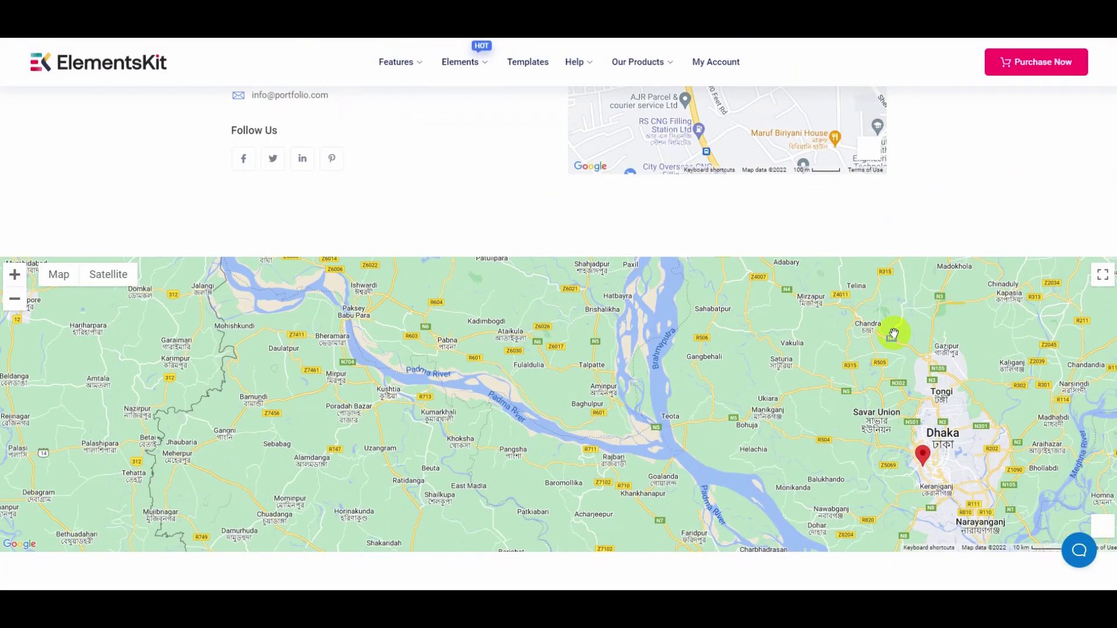
{"action": "scroll", "coordinate": [893, 333], "scroll_direction": "down", "scroll_amount": 2}
{"action": "scroll", "coordinate": [923, 518], "scroll_direction": "down", "scroll_amount": 2}
{"action": "scroll", "coordinate": [920, 570], "scroll_direction": "down", "scroll_amount": 4}
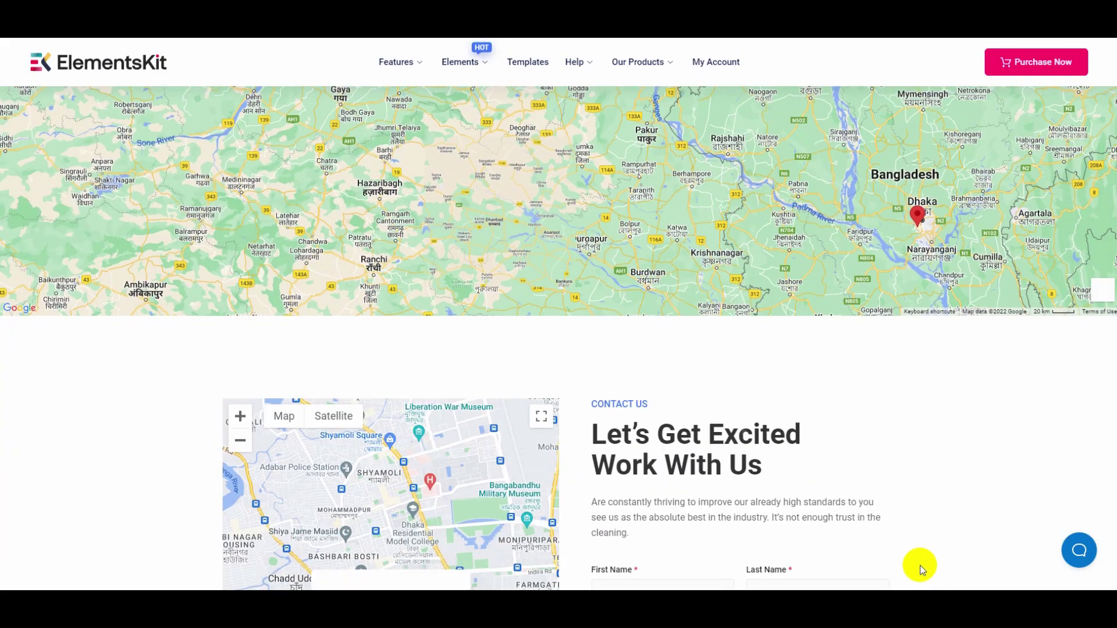
{"action": "scroll", "coordinate": [920, 567], "scroll_direction": "down", "scroll_amount": 7}
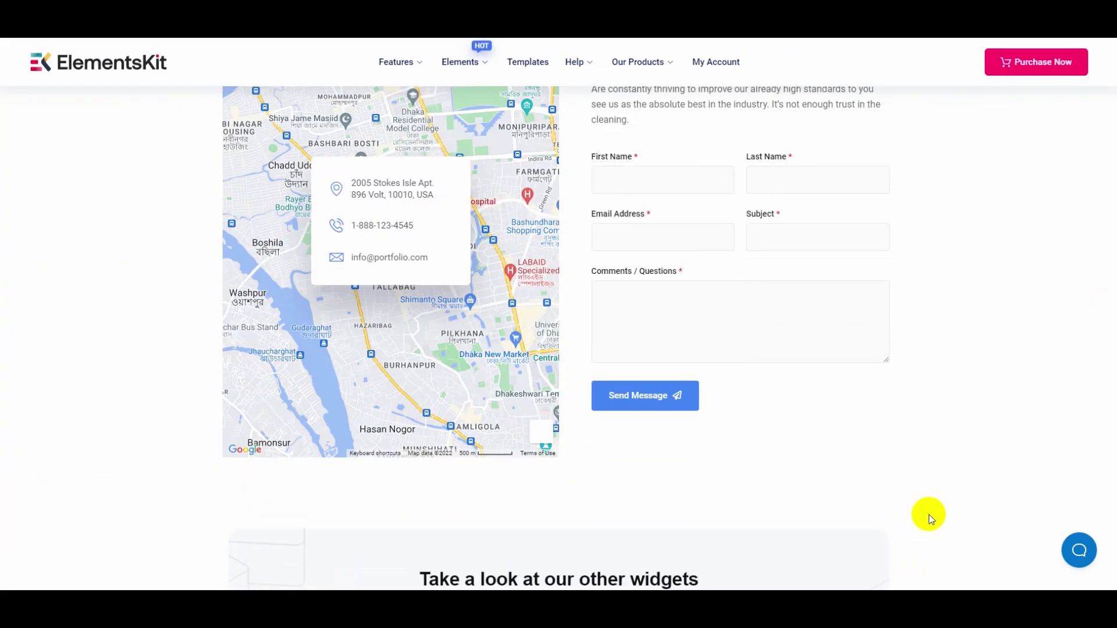
{"action": "scroll", "coordinate": [928, 517], "scroll_direction": "up", "scroll_amount": 1}
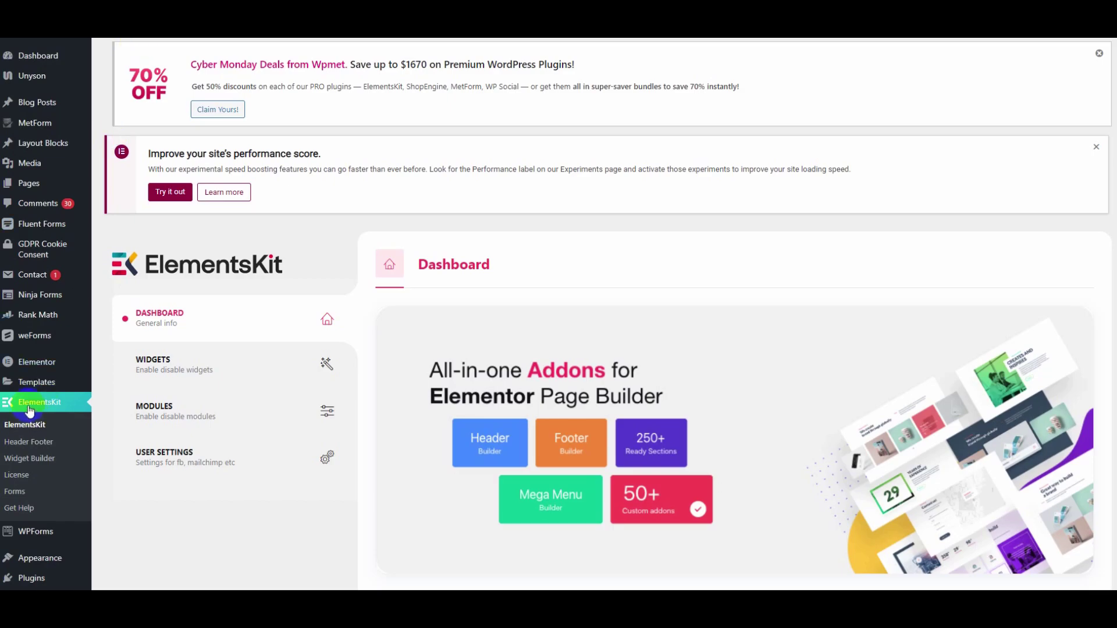
Check that the Google Map widget is switched ON in the ElementsKit widgets list
{"action": "left_click", "coordinate": [162, 366]}
{"action": "scroll", "coordinate": [992, 416], "scroll_direction": "down", "scroll_amount": 3}
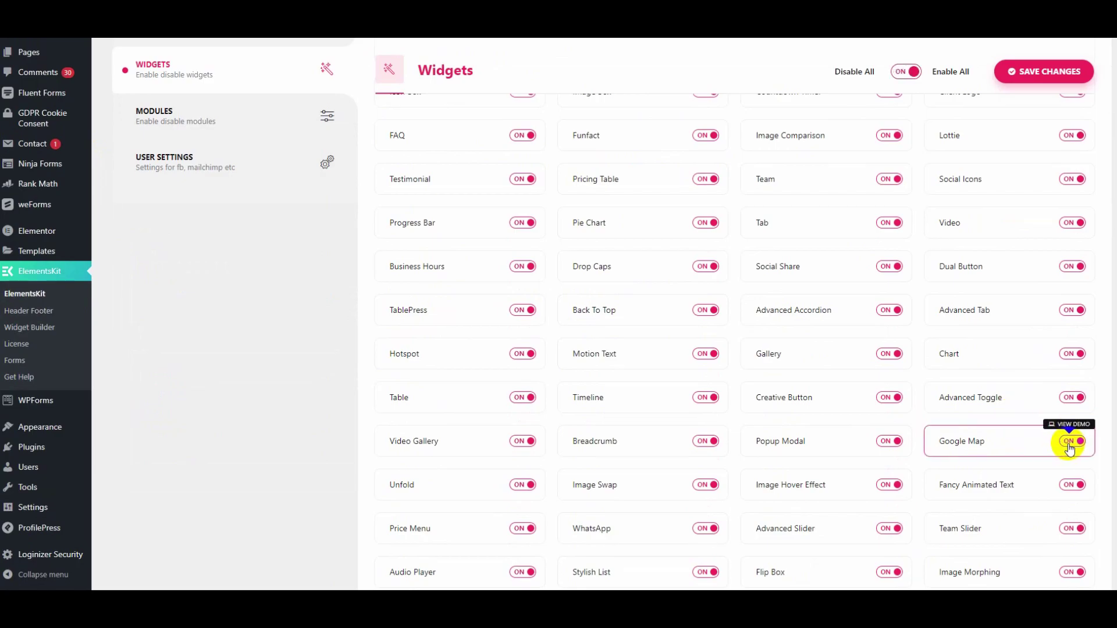
{"action": "scroll", "coordinate": [302, 407], "scroll_direction": "up", "scroll_amount": 3}
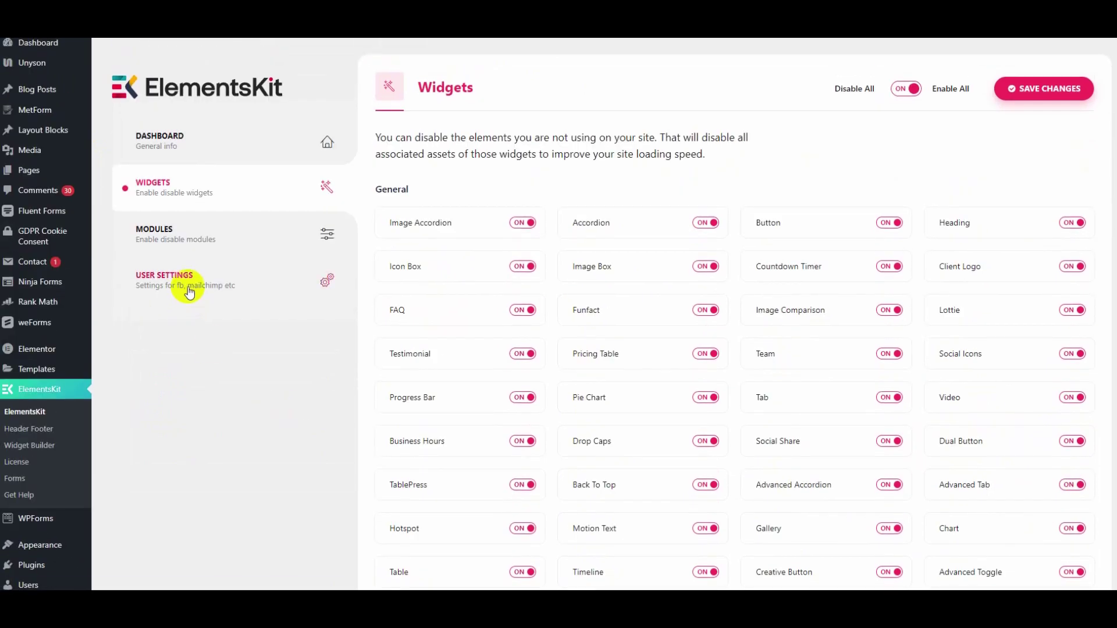
Expand Google Map under ElementsKit User Settings and select its Api Key field
{"action": "left_click", "coordinate": [189, 292]}
{"action": "scroll", "coordinate": [631, 404], "scroll_direction": "down", "scroll_amount": 5}
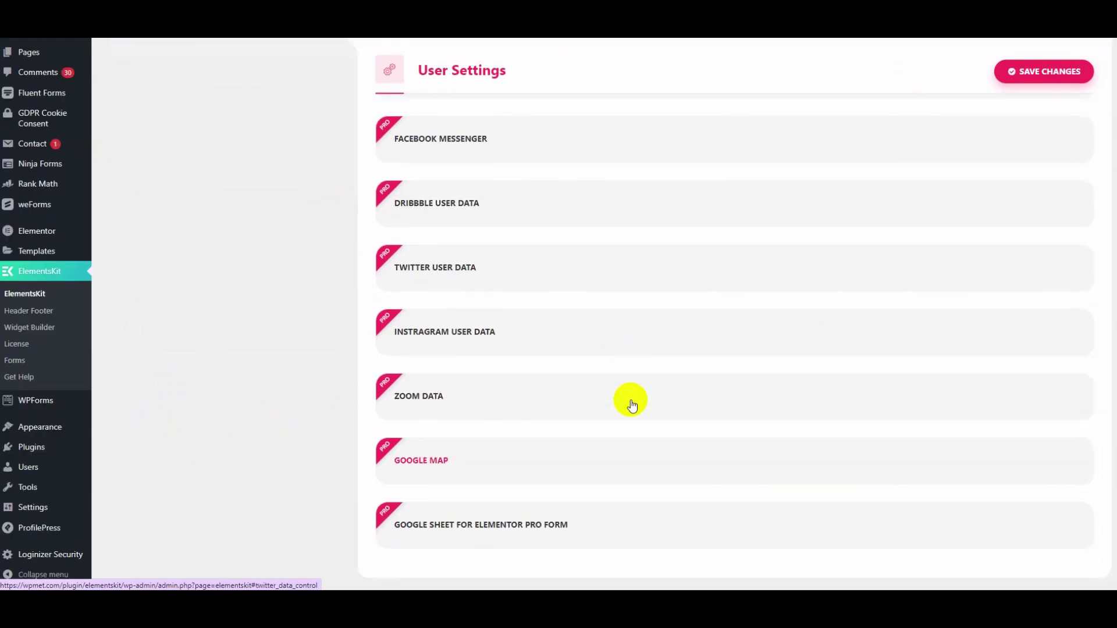
{"action": "left_click", "coordinate": [415, 442]}
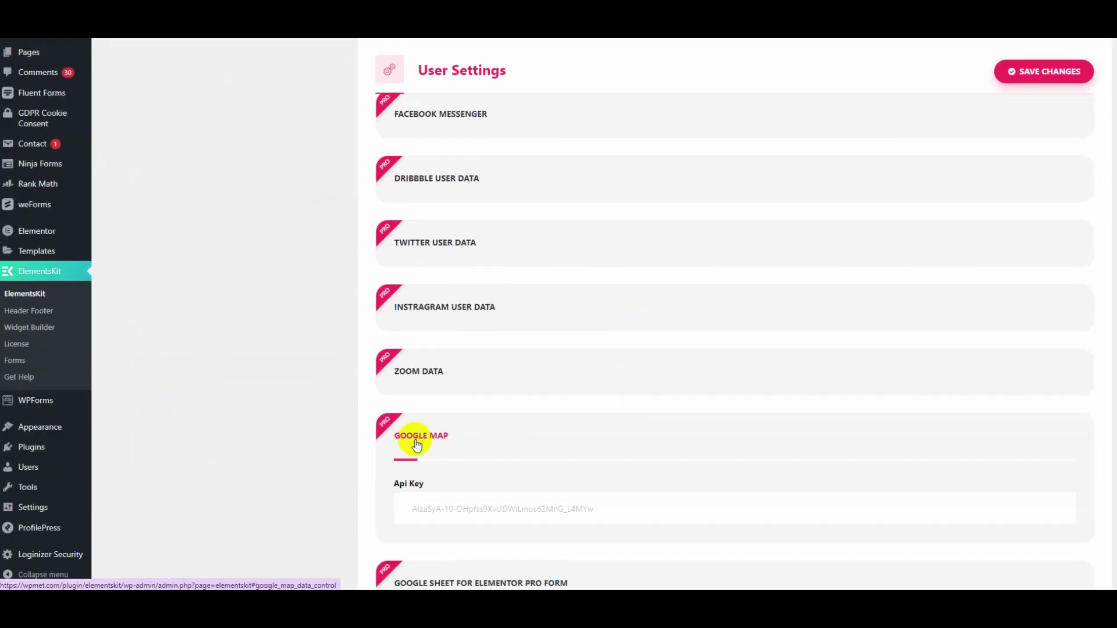
{"action": "left_click", "coordinate": [643, 512]}
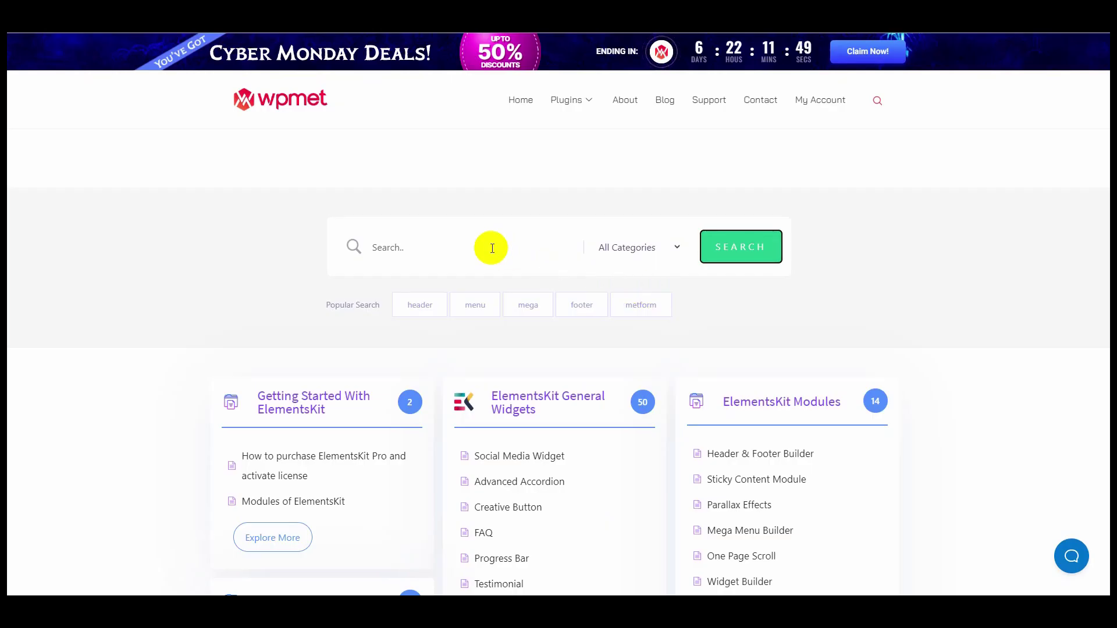
Find the Google Map article in the wpmet docs and scroll to Step 1: Generate Google Map API Key
{"action": "left_click", "coordinate": [473, 241]}
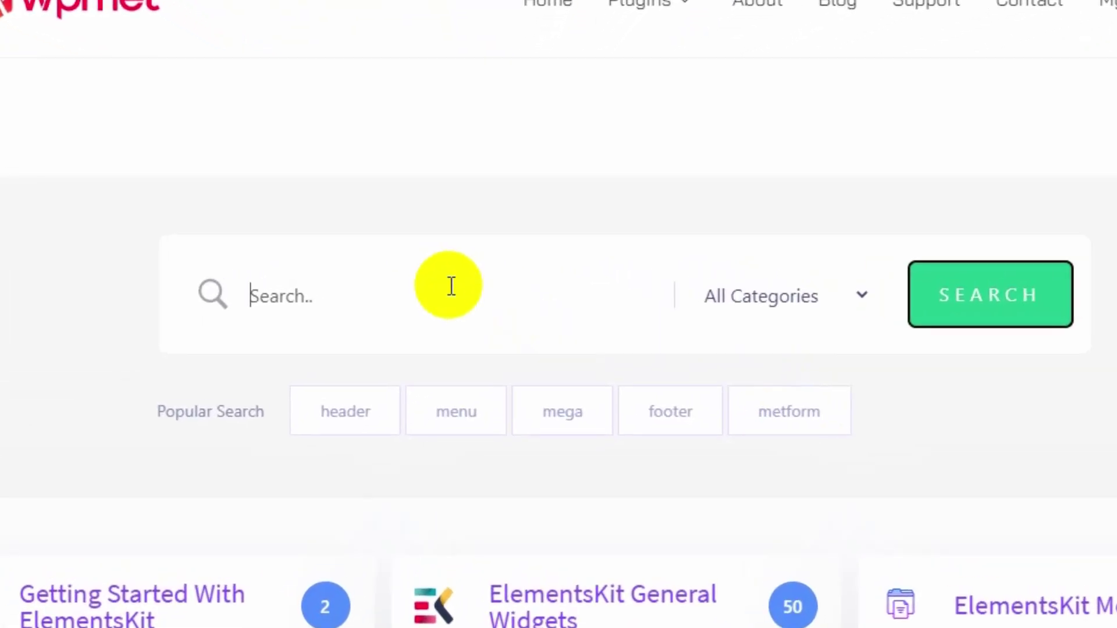
{"action": "type", "text": "Google Map"}
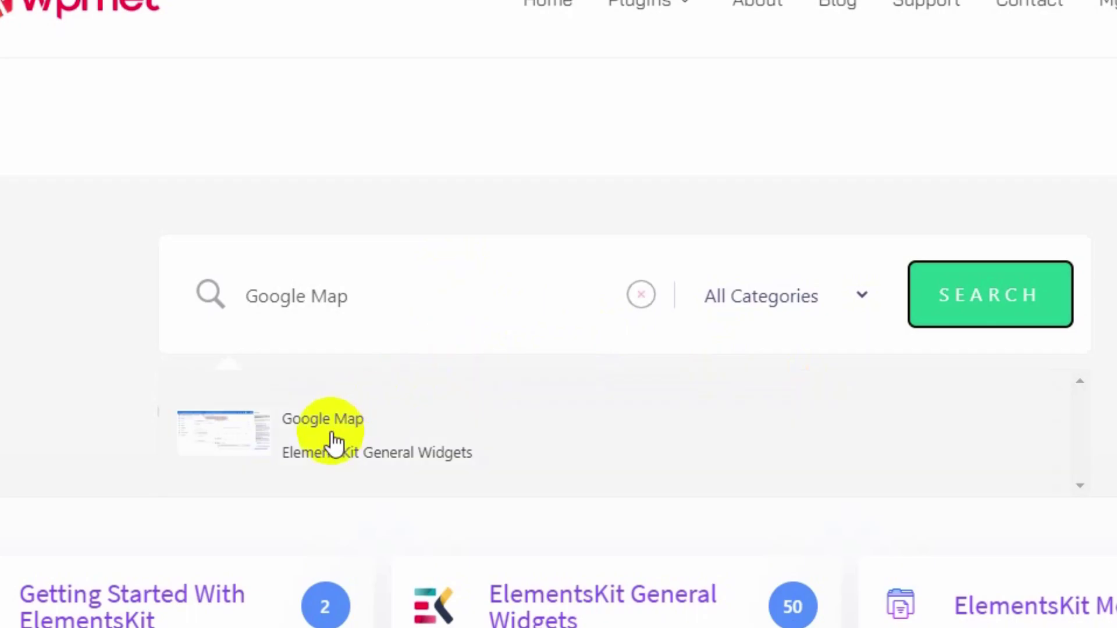
{"action": "left_click", "coordinate": [335, 442]}
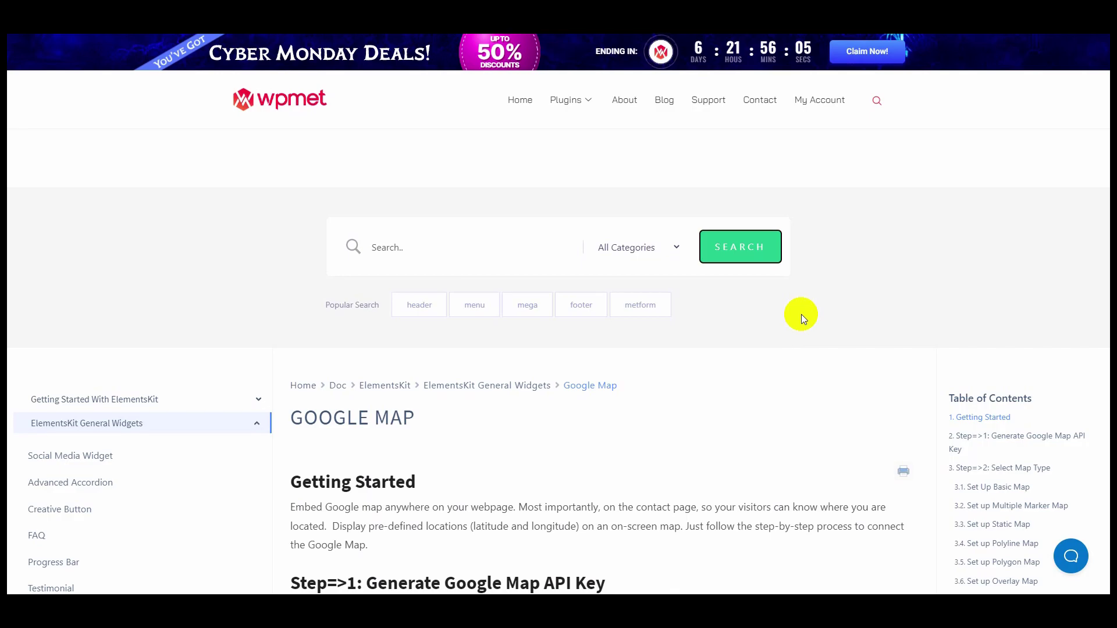
{"action": "scroll", "coordinate": [801, 314], "scroll_direction": "down", "scroll_amount": 6}
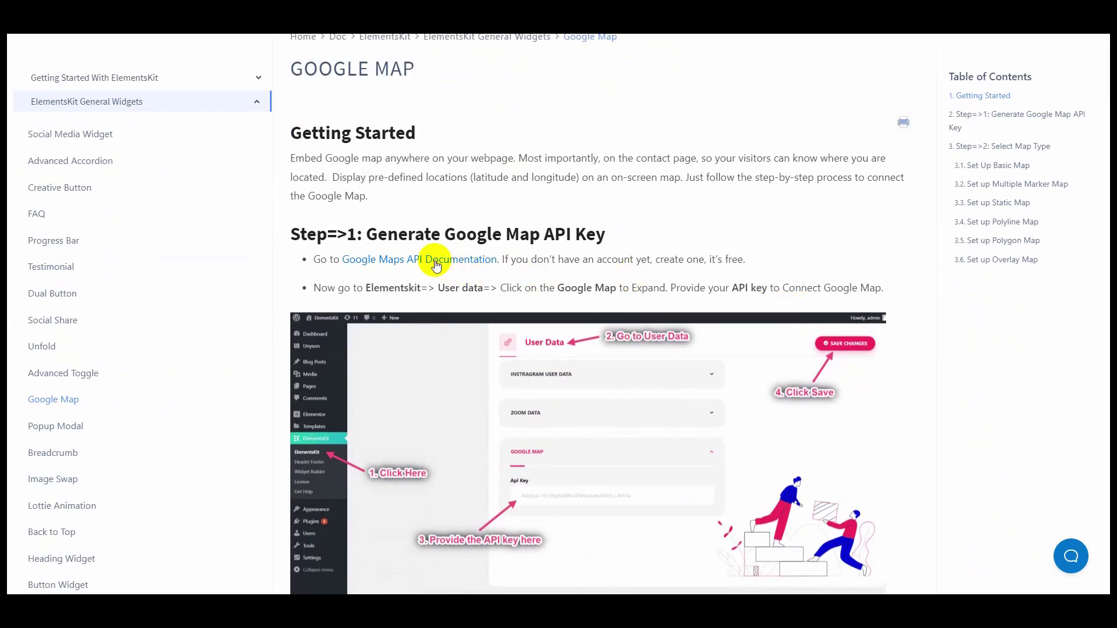
Follow the Google Maps API documentation link to the Maps Platform Credentials page
{"action": "left_click", "coordinate": [434, 260]}
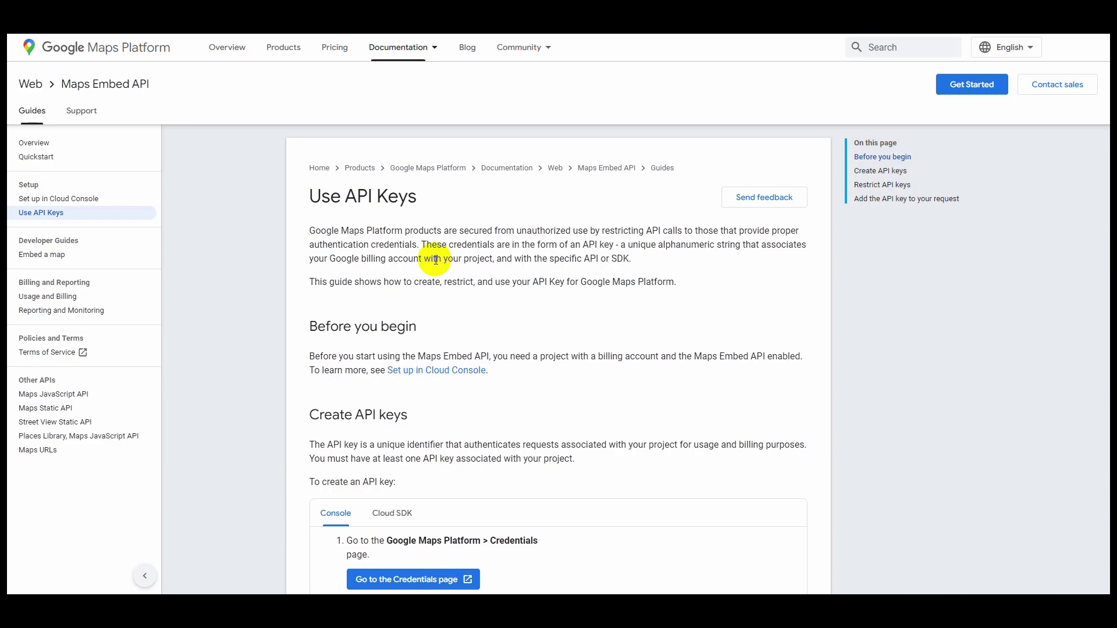
{"action": "scroll", "coordinate": [435, 260], "scroll_direction": "down", "scroll_amount": 5}
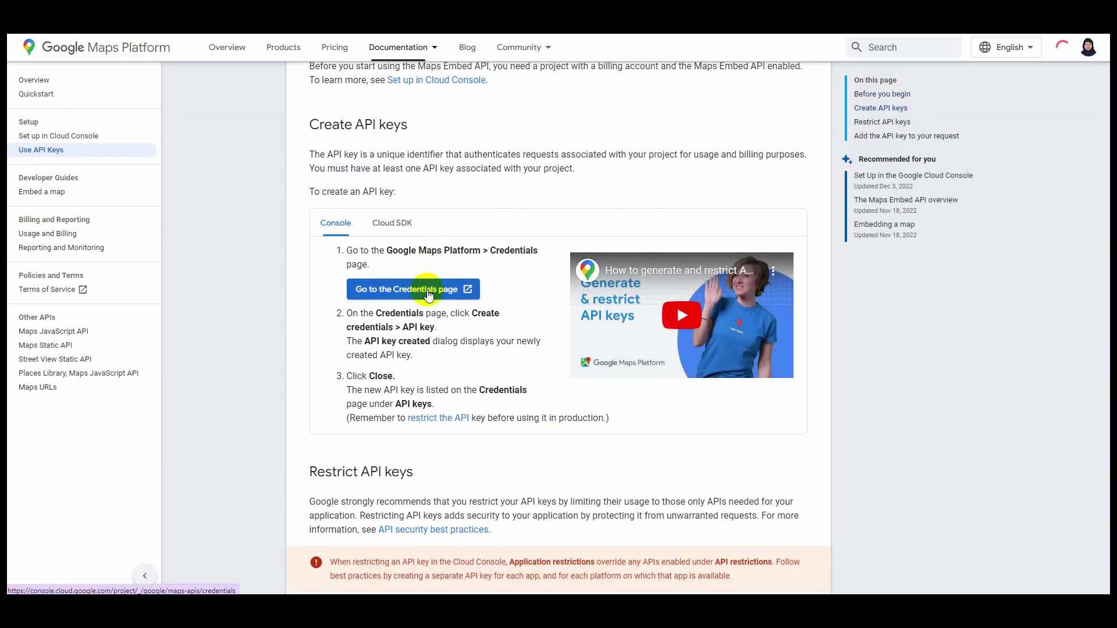
{"action": "left_click", "coordinate": [427, 289]}
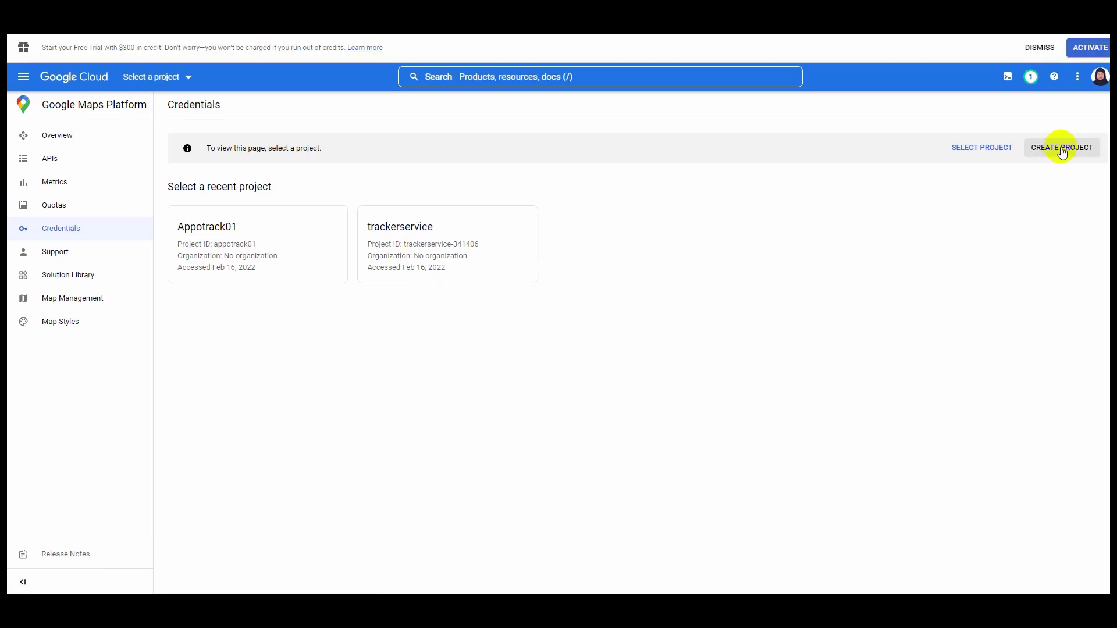
Create a new Google Cloud project named 'Google Map'
{"action": "left_click", "coordinate": [195, 82]}
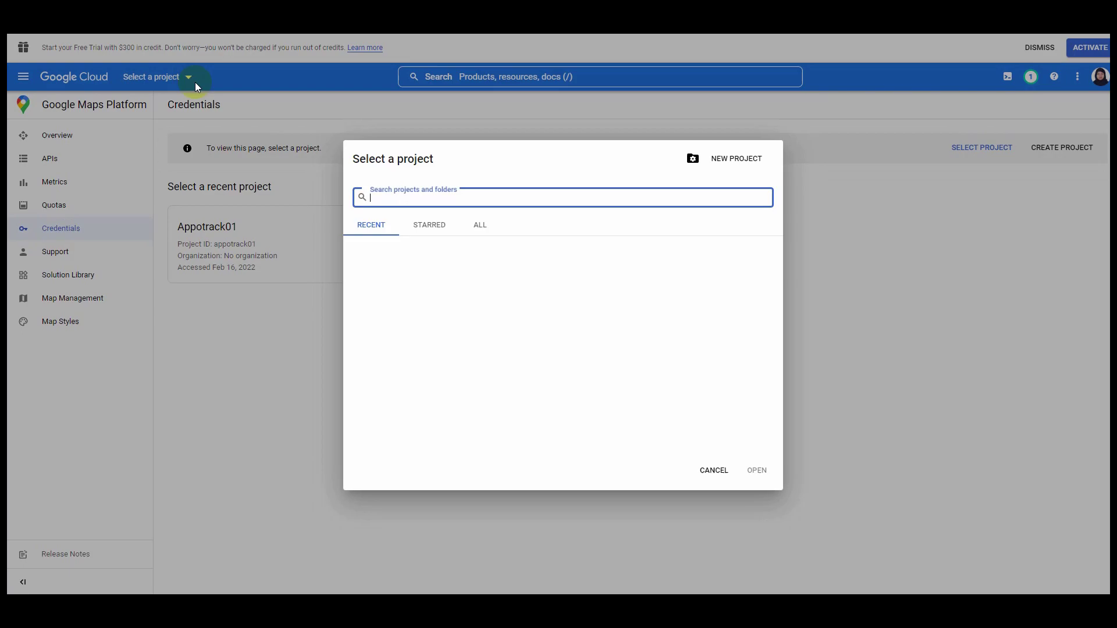
{"action": "left_click", "coordinate": [736, 158]}
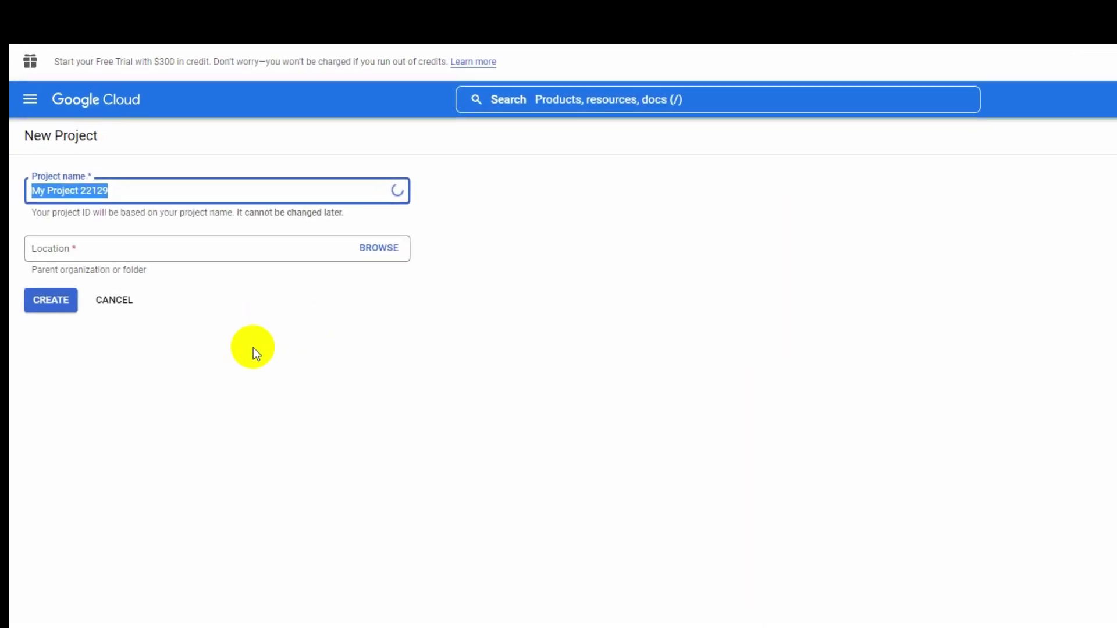
{"action": "type", "text": "Goo"}
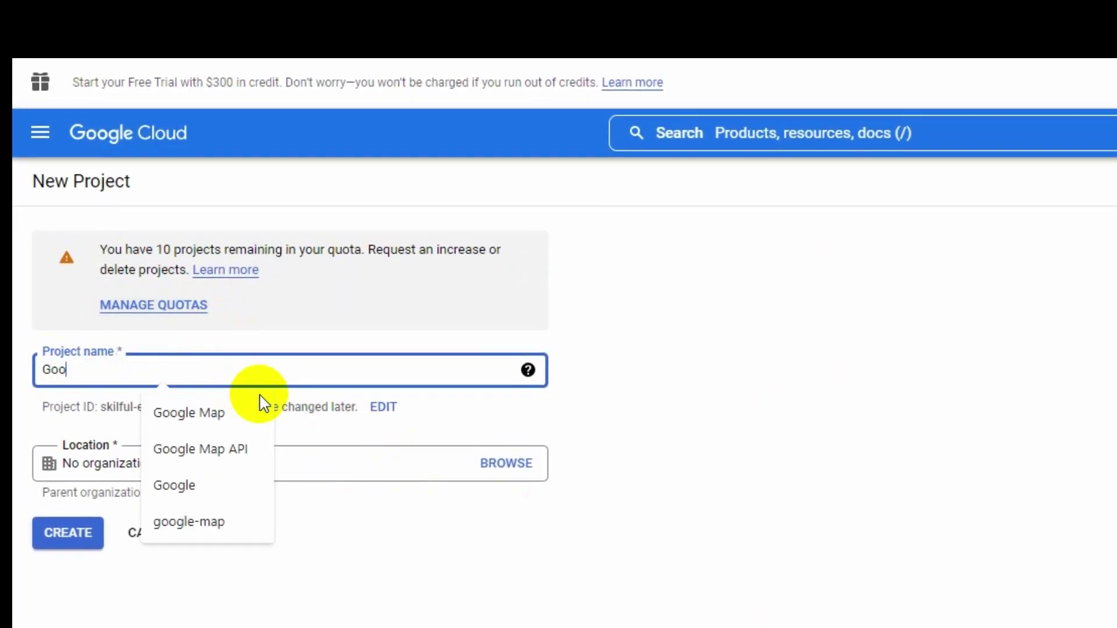
{"action": "type", "text": "gle Map"}
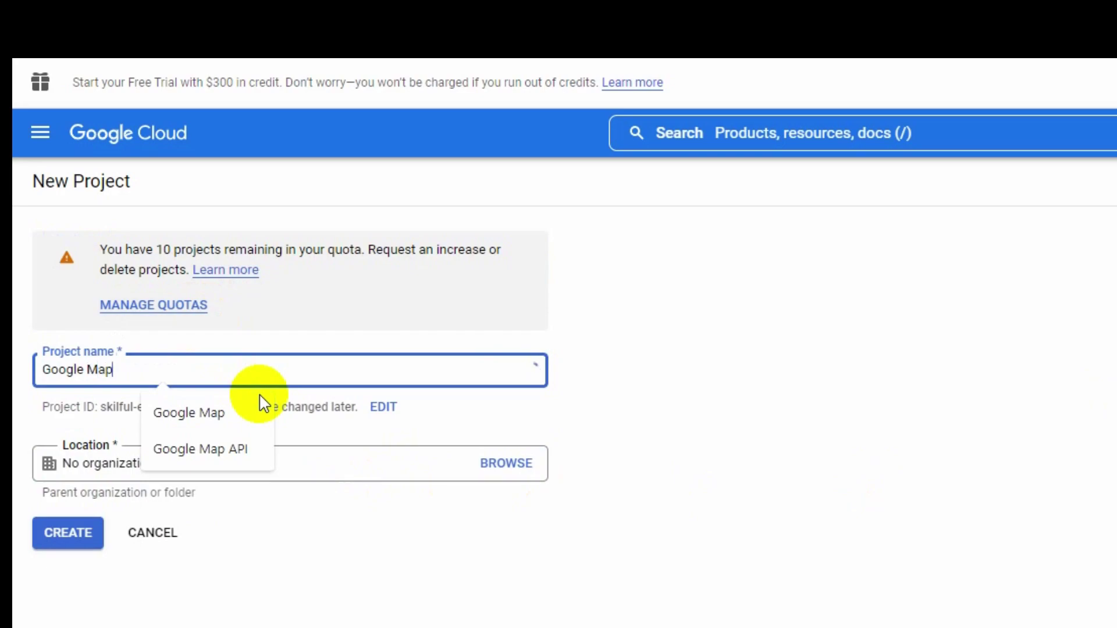
{"action": "left_click", "coordinate": [64, 532]}
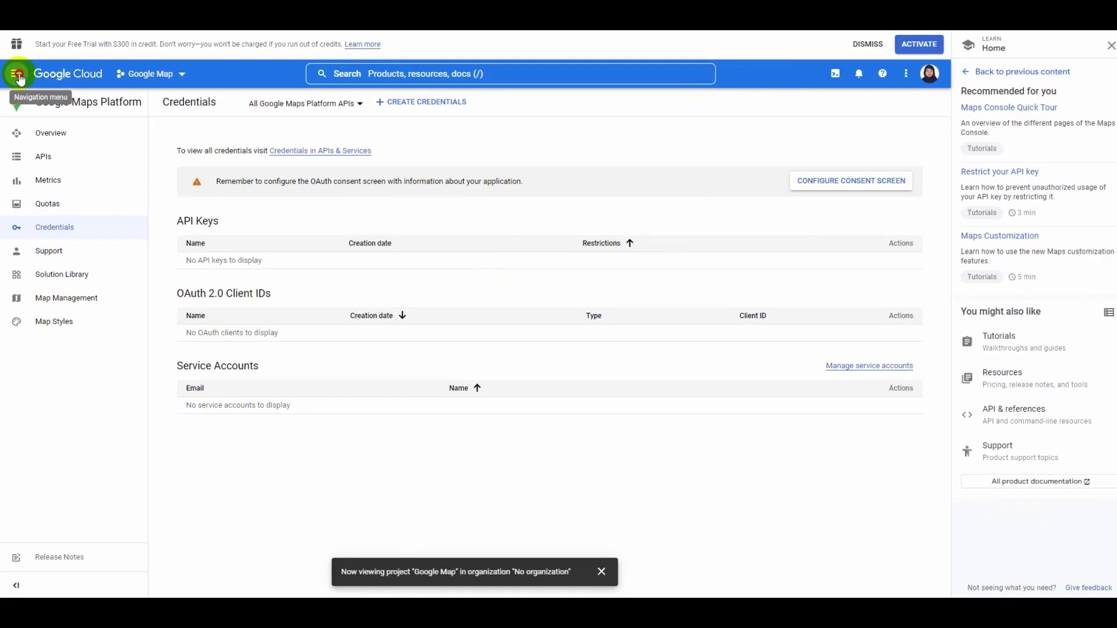
Search the API library for 'map' from APIs & Services and open Maps JavaScript API to enable it
{"action": "left_click", "coordinate": [18, 74]}
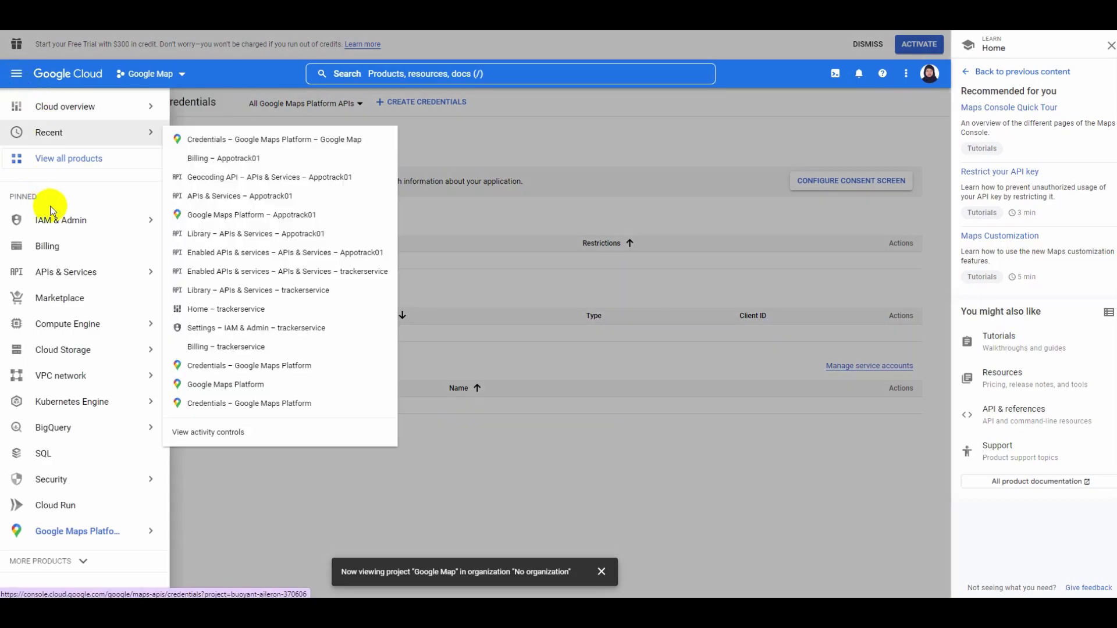
{"action": "mouse_move", "coordinate": [80, 274]}
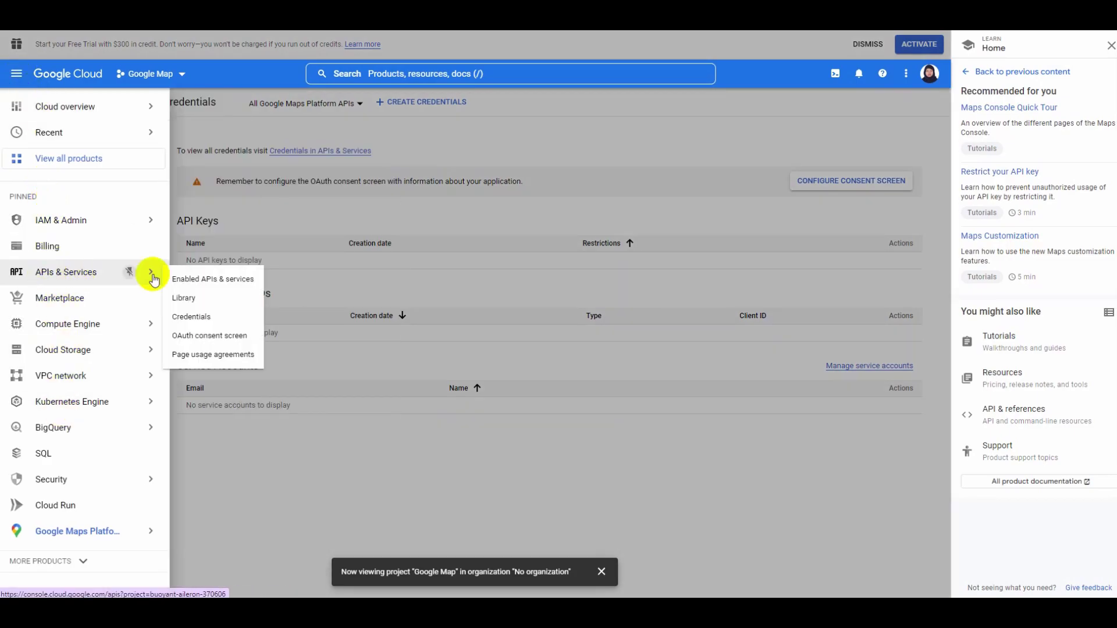
{"action": "left_click", "coordinate": [198, 279]}
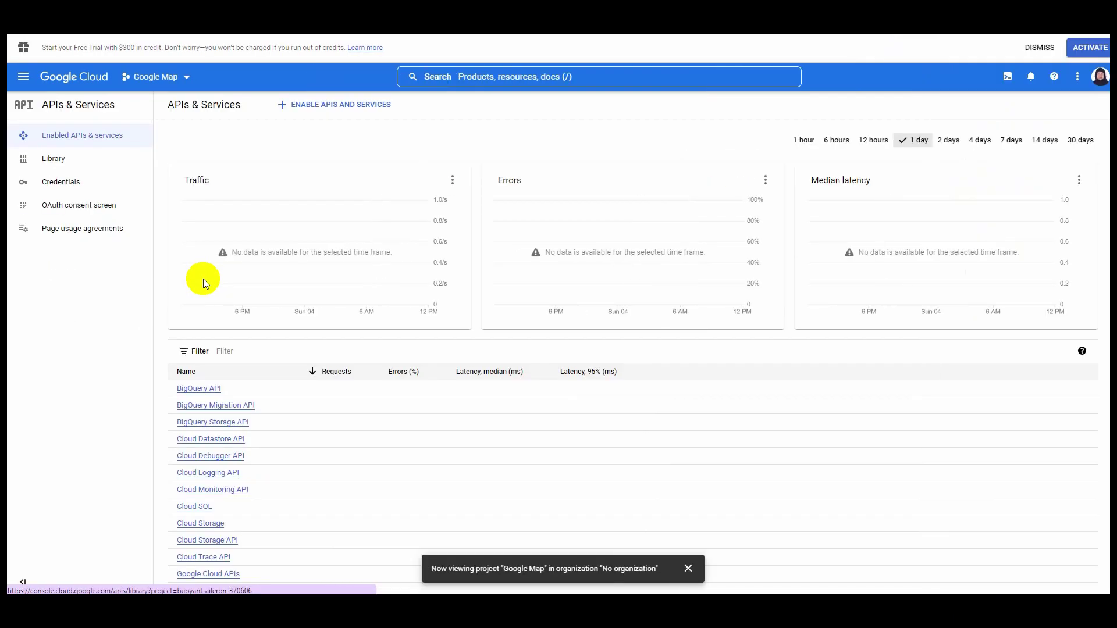
{"action": "left_click", "coordinate": [346, 104]}
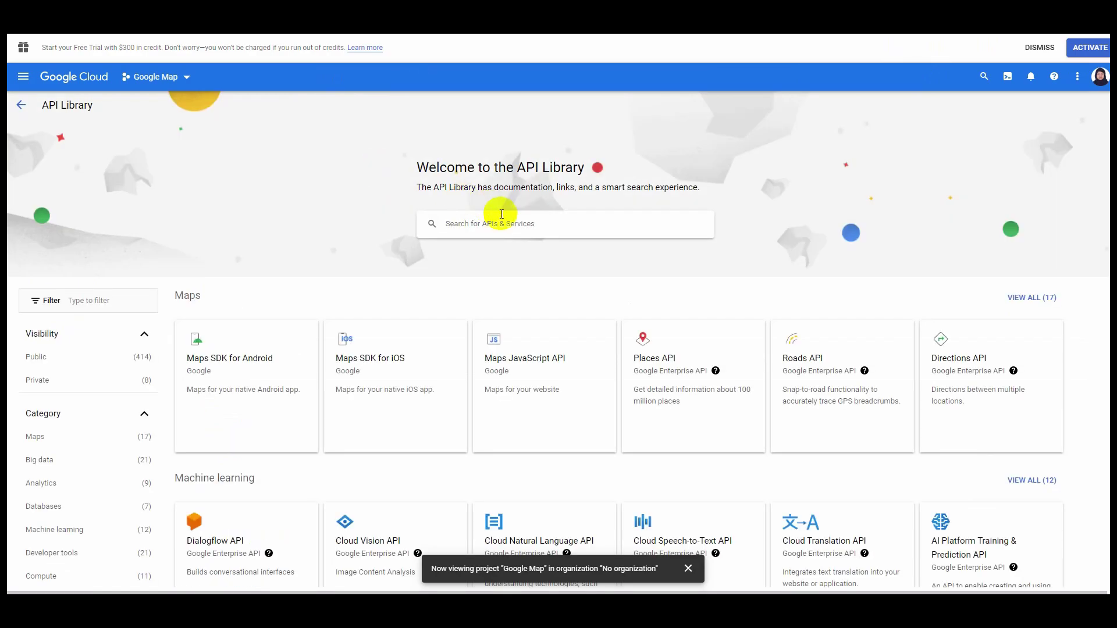
{"action": "left_click", "coordinate": [506, 219]}
{"action": "type", "text": "map"}
{"action": "key", "text": "Return"}
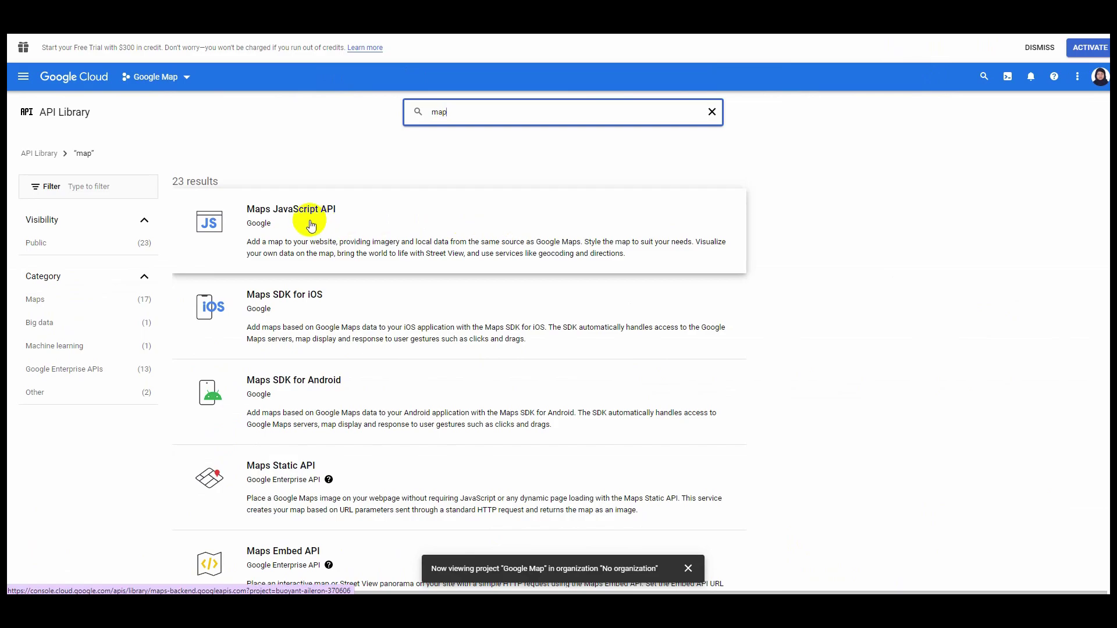
{"action": "left_click", "coordinate": [311, 225]}
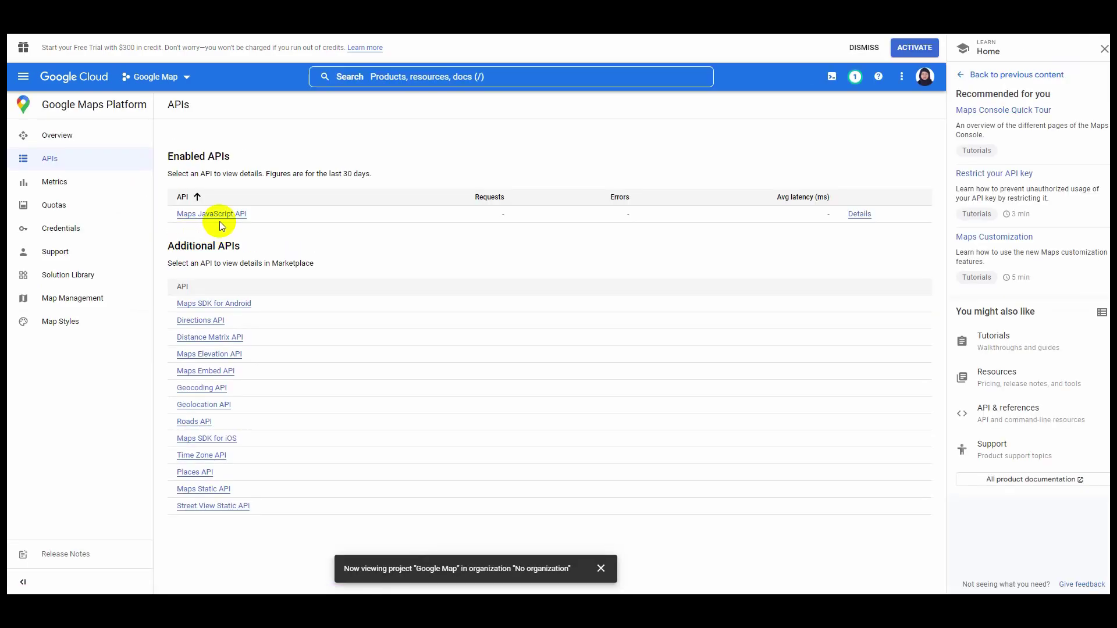
Create a new API key under Credentials and copy it to the clipboard
{"action": "left_click", "coordinate": [69, 233]}
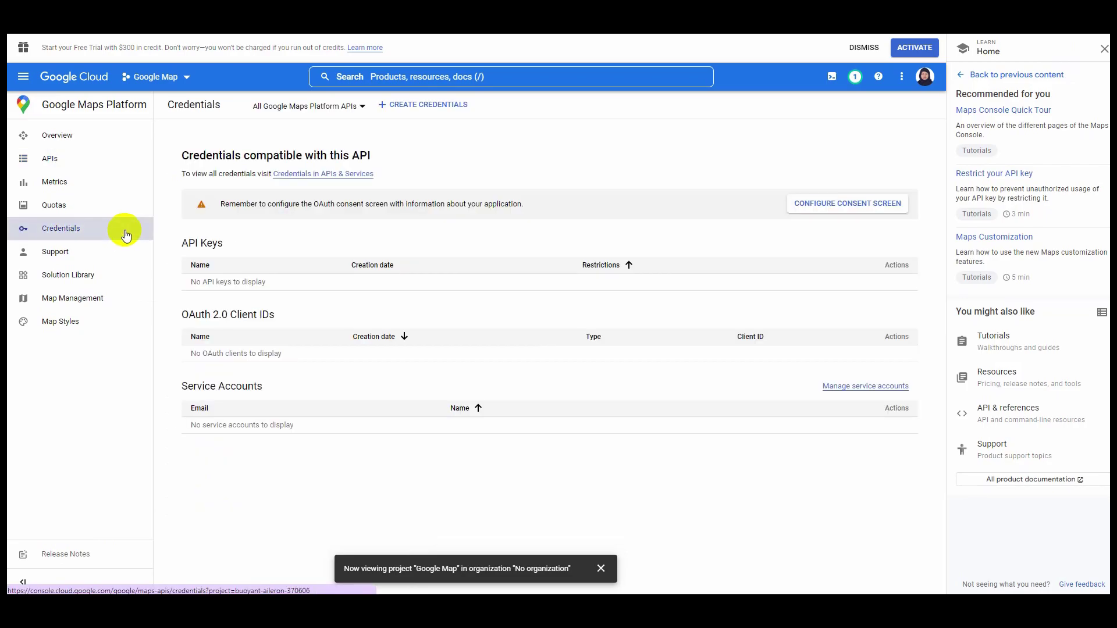
{"action": "left_click", "coordinate": [427, 106]}
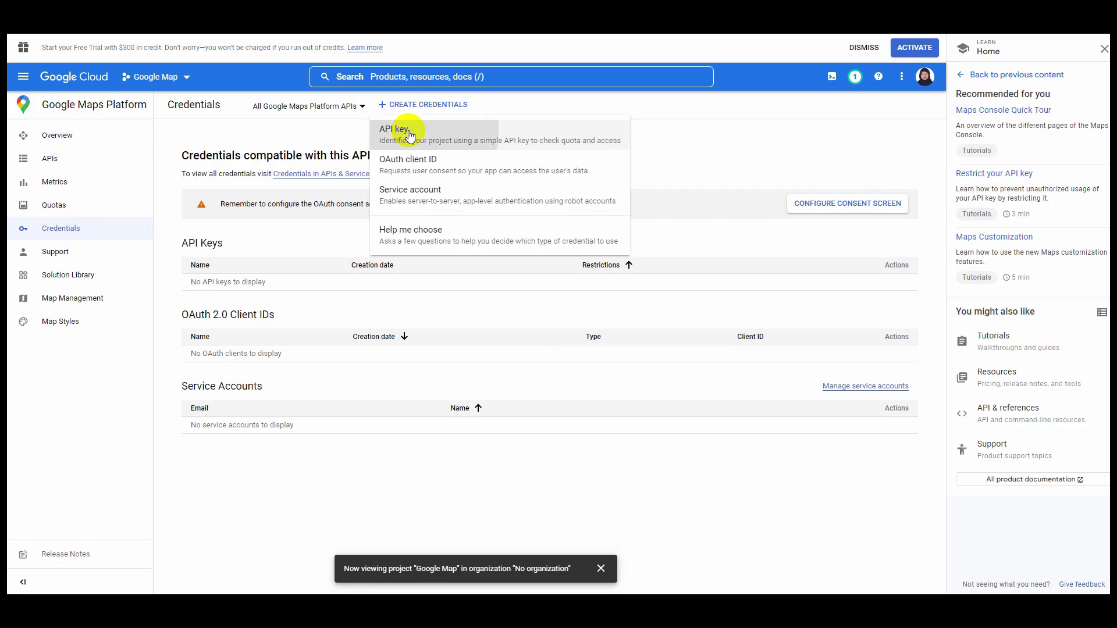
{"action": "left_click", "coordinate": [408, 131]}
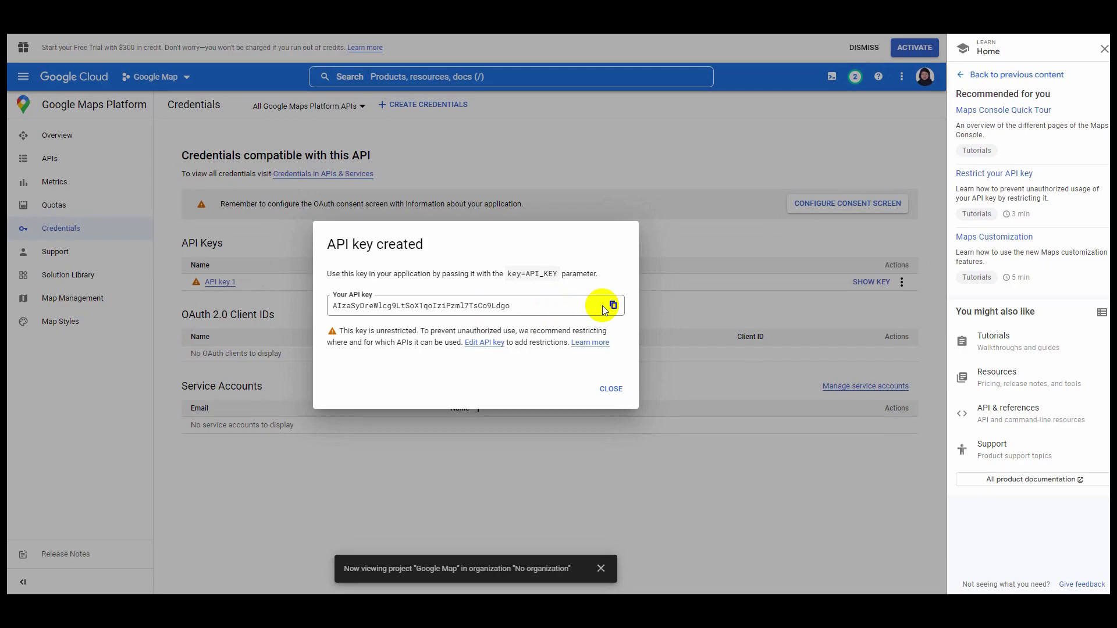
{"action": "left_click", "coordinate": [613, 307]}
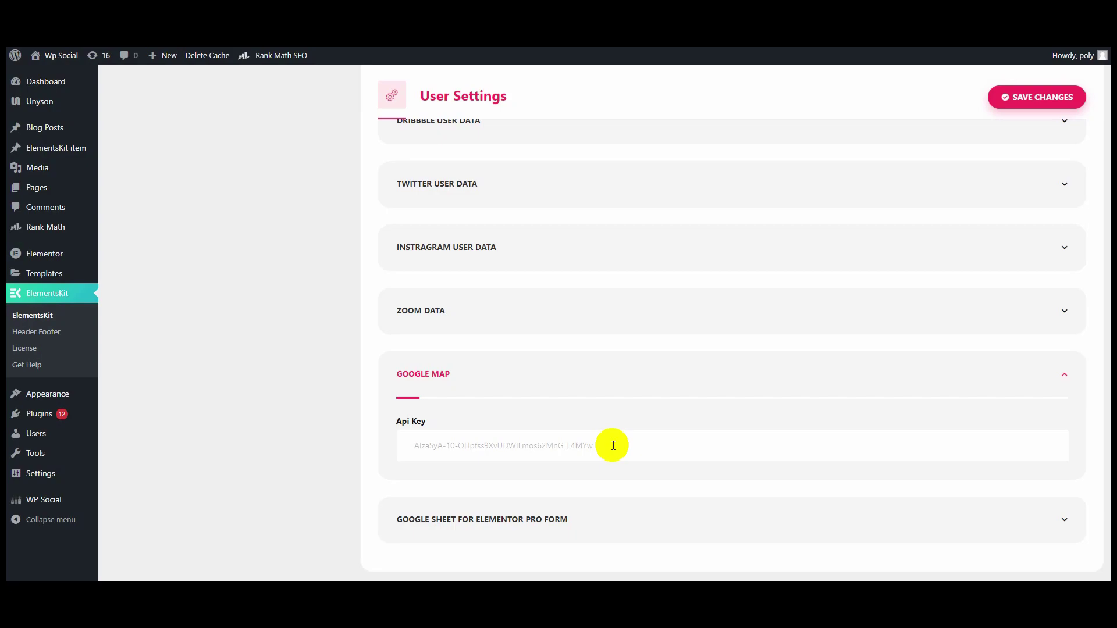
Paste the new key into ElementsKit's Google Map Api Key field and save the changes
{"action": "left_click", "coordinate": [613, 445]}
{"action": "key", "text": "ctrl+v"}
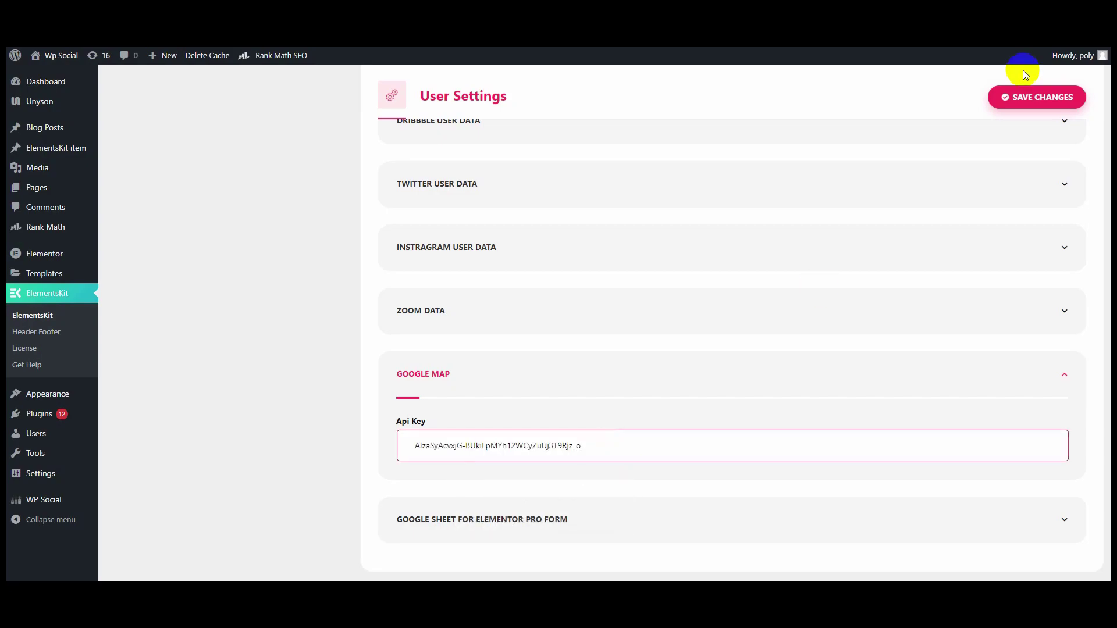
{"action": "left_click", "coordinate": [1037, 99]}
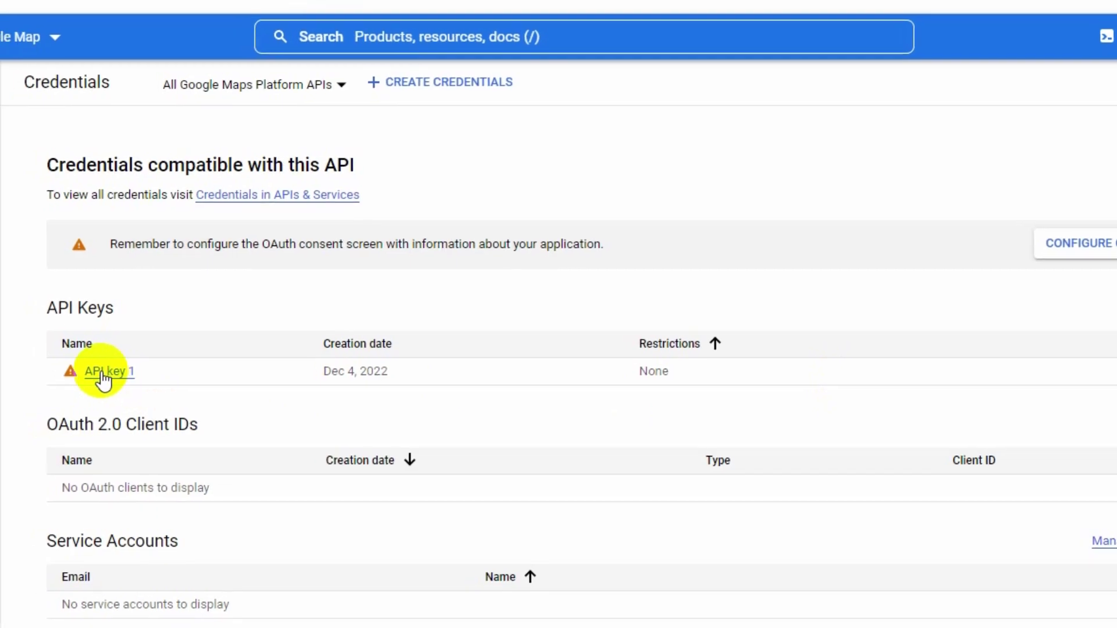
Restrict API key 1 to HTTP referrers and add *.test.com/* as an allowed website
{"action": "mouse_move", "coordinate": [52, 375]}
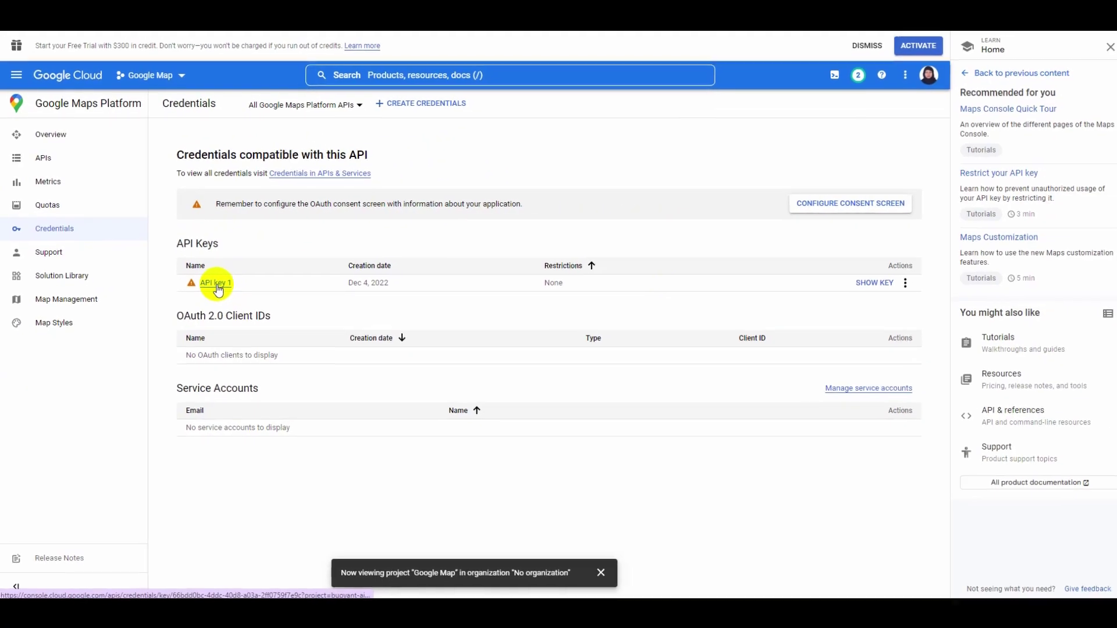
{"action": "left_click", "coordinate": [254, 318]}
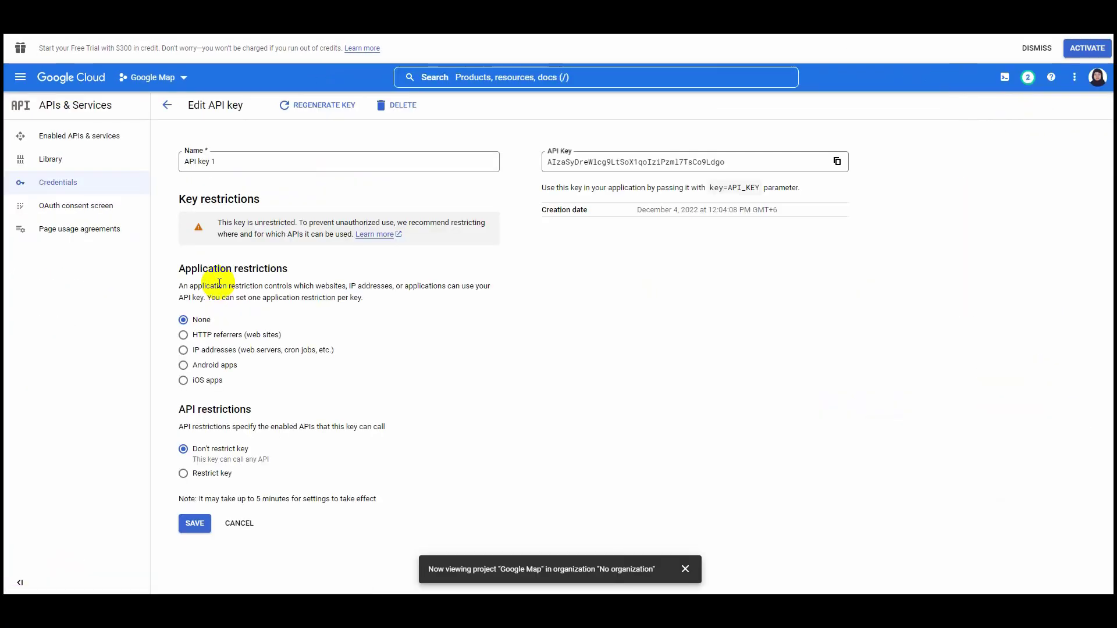
{"action": "left_click", "coordinate": [209, 340]}
{"action": "scroll", "coordinate": [210, 340], "scroll_direction": "down", "scroll_amount": 2}
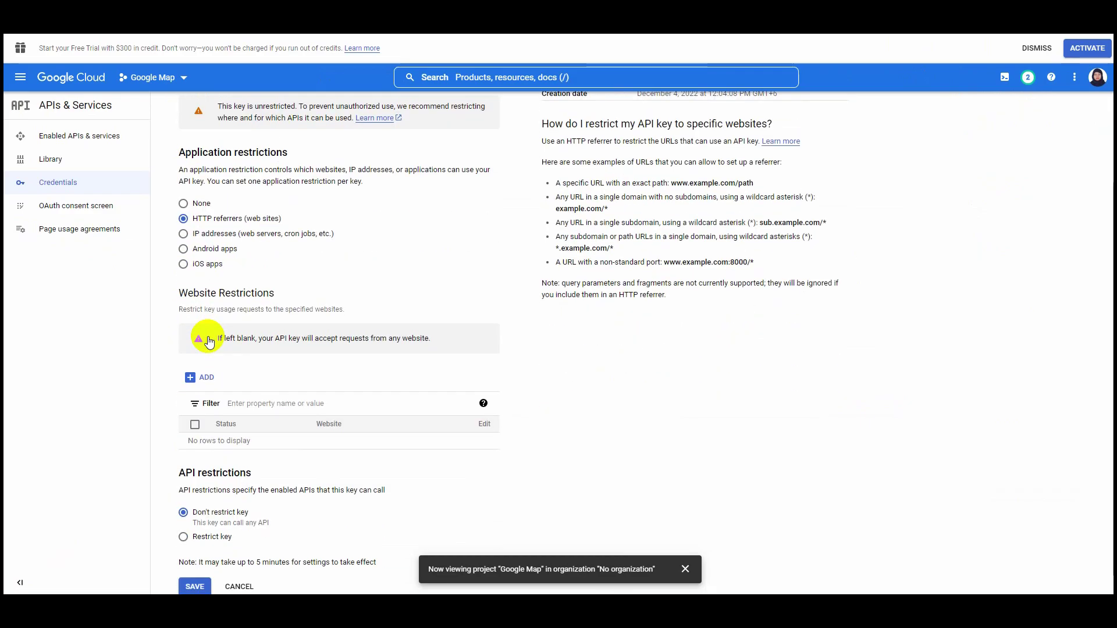
{"action": "left_click", "coordinate": [199, 380]}
{"action": "scroll", "coordinate": [209, 349], "scroll_direction": "down", "scroll_amount": 2}
{"action": "left_click", "coordinate": [232, 290]}
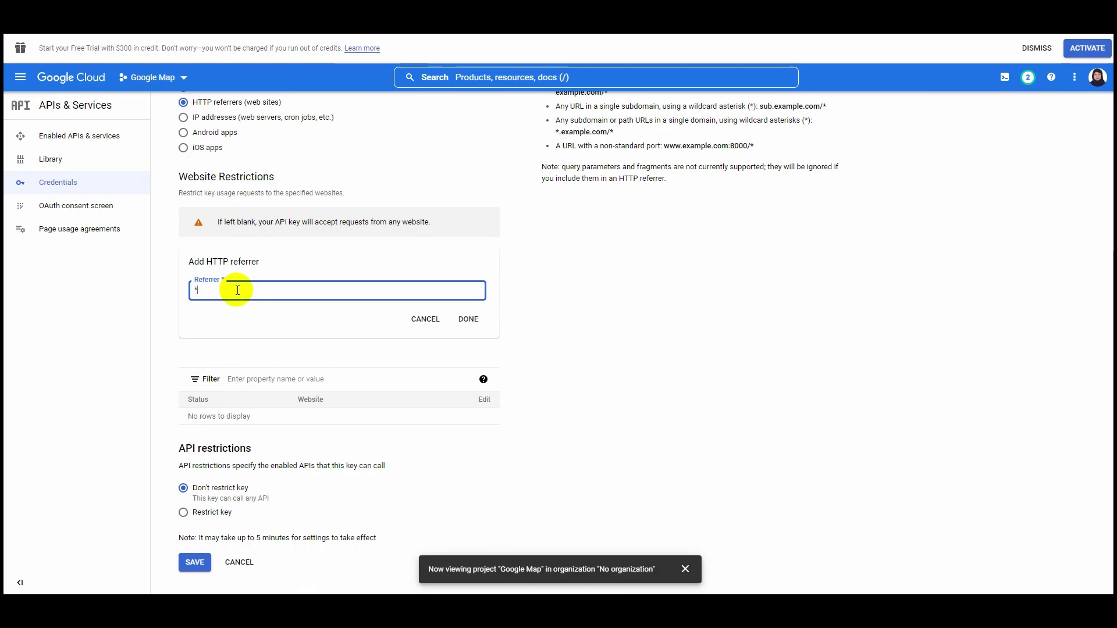
{"action": "type", "text": "*.test.com/*"}
{"action": "left_click", "coordinate": [471, 319]}
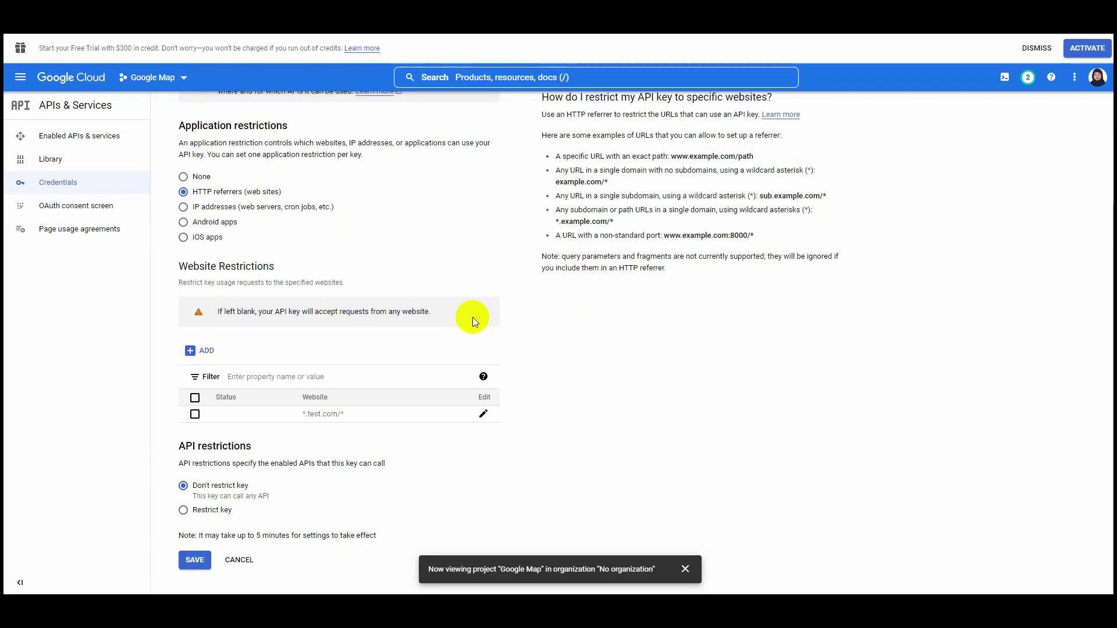
Add a second referrer row, then save the API key restrictions
{"action": "left_click", "coordinate": [195, 350]}
{"action": "left_click", "coordinate": [252, 379]}
{"action": "scroll", "coordinate": [333, 420], "scroll_direction": "down", "scroll_amount": 1}
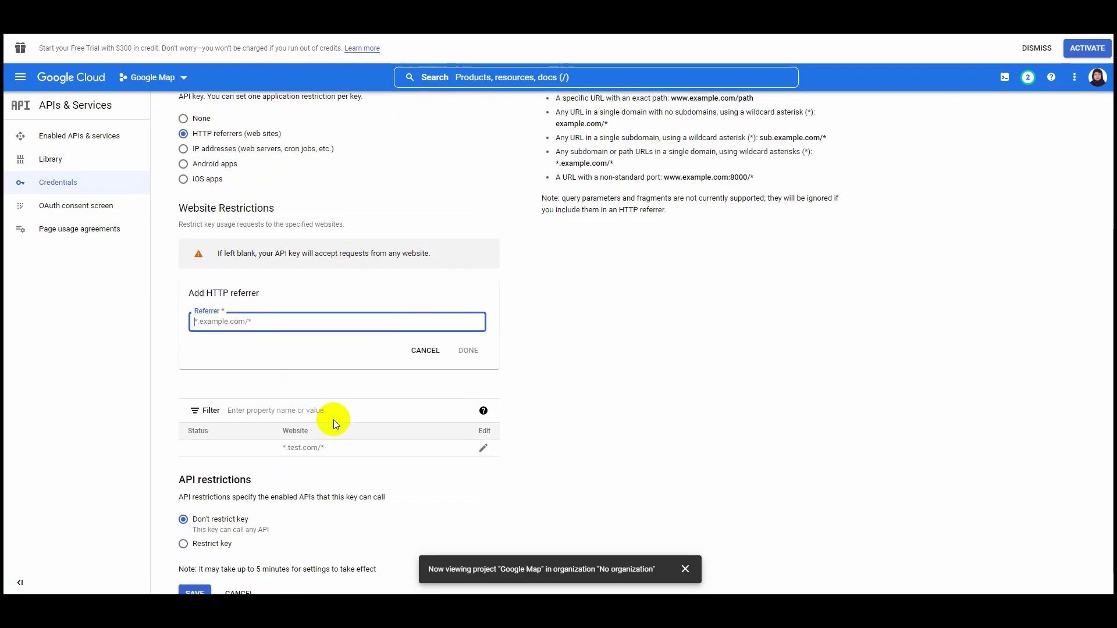
{"action": "scroll", "coordinate": [327, 469], "scroll_direction": "down", "scroll_amount": 1}
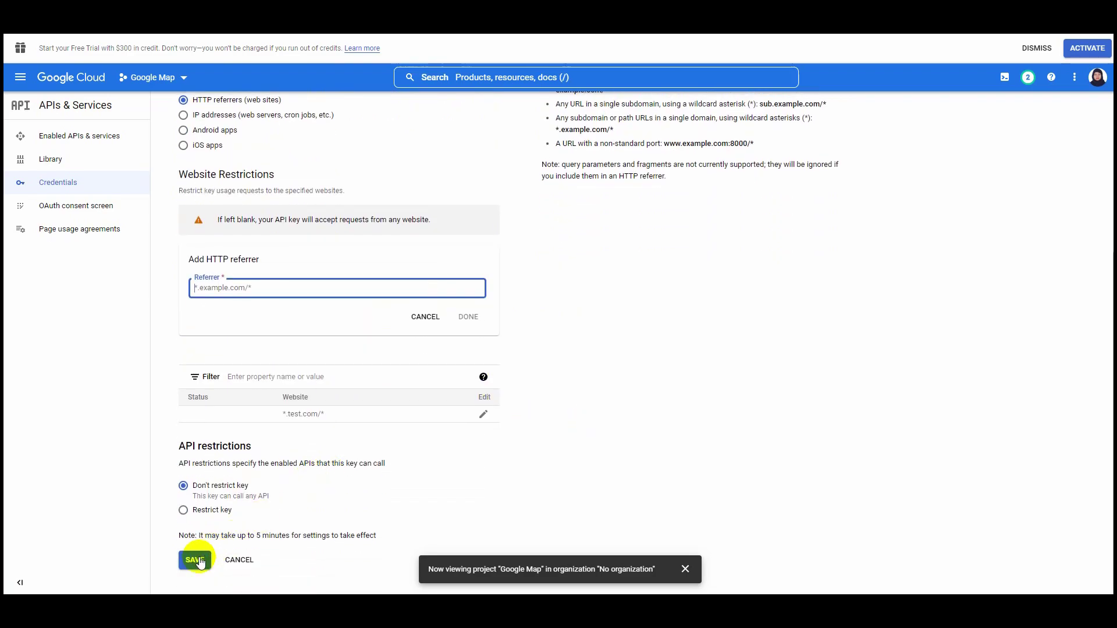
{"action": "left_click", "coordinate": [198, 560]}
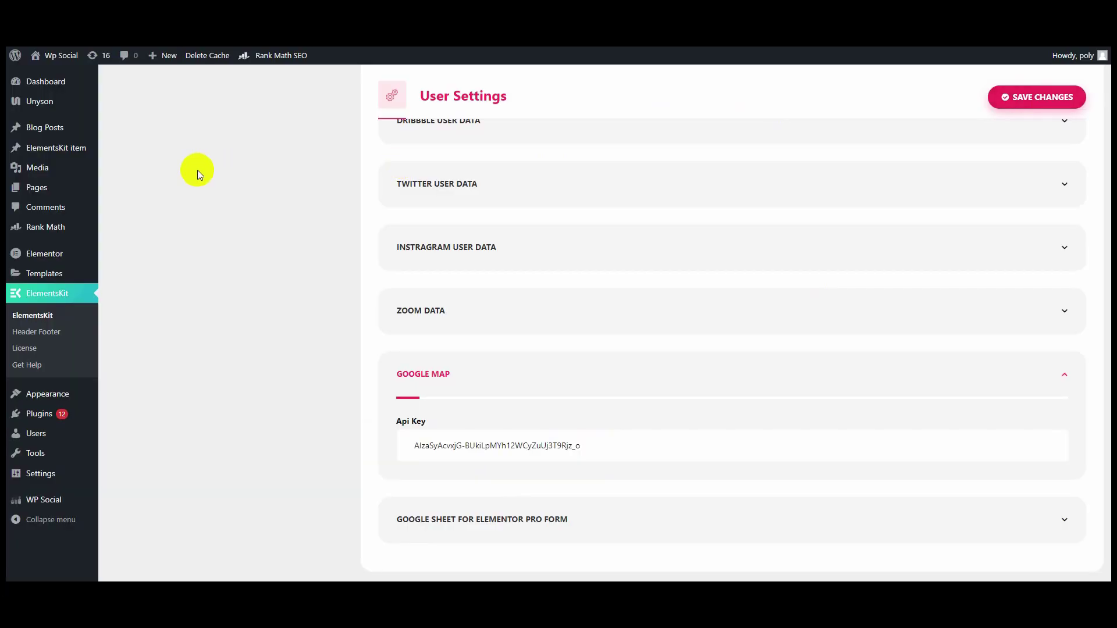
Create a new page titled 'Google Map' using the Elementor Canvas template
{"action": "mouse_move", "coordinate": [46, 187]}
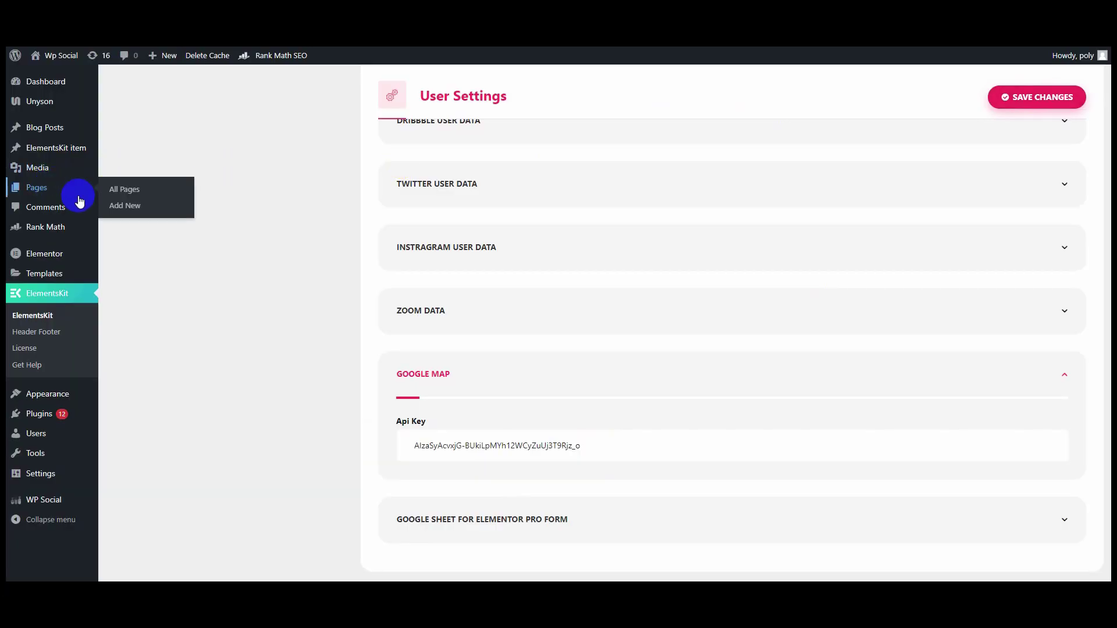
{"action": "left_click", "coordinate": [130, 208]}
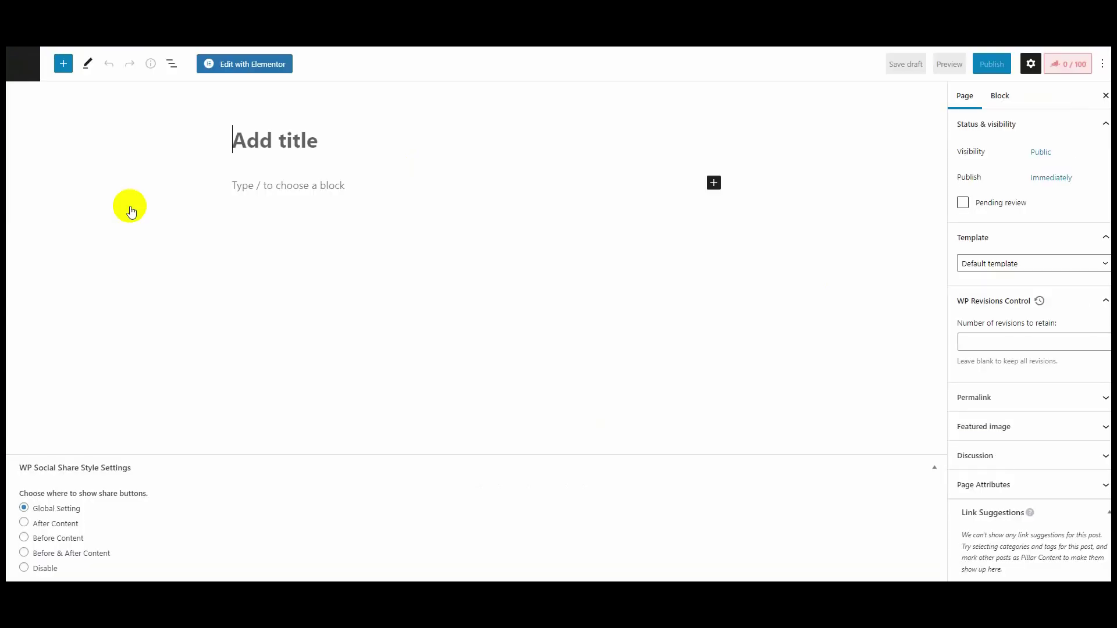
{"action": "type", "text": "Google Map"}
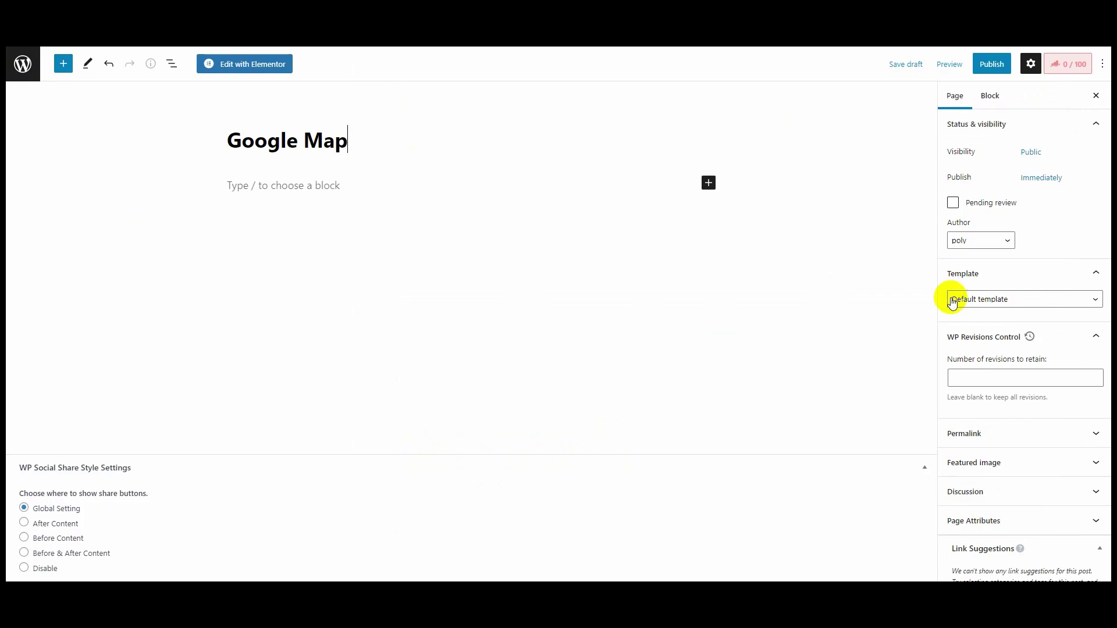
{"action": "left_click", "coordinate": [984, 299]}
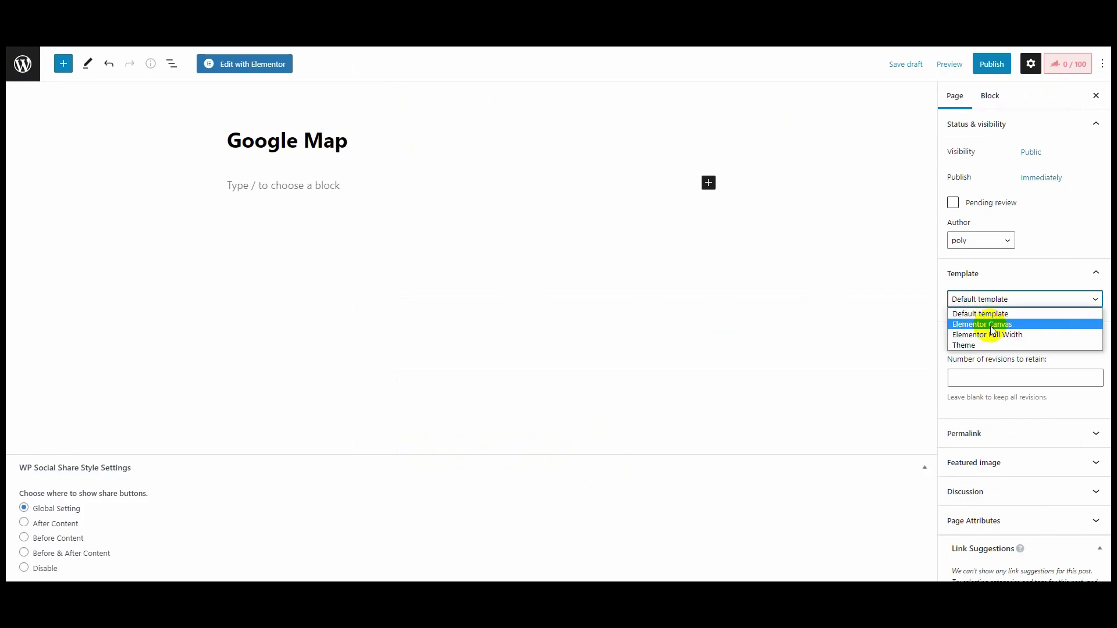
{"action": "left_click", "coordinate": [993, 324]}
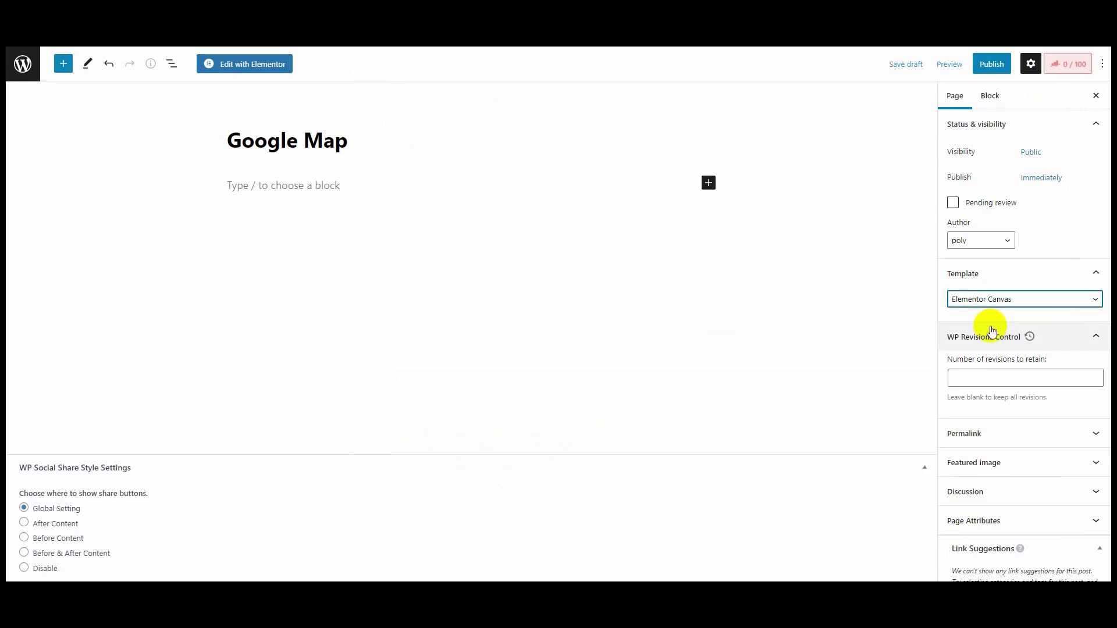
Publish the Google Map page and launch it in Elementor
{"action": "left_click", "coordinate": [994, 68]}
{"action": "left_click", "coordinate": [993, 66]}
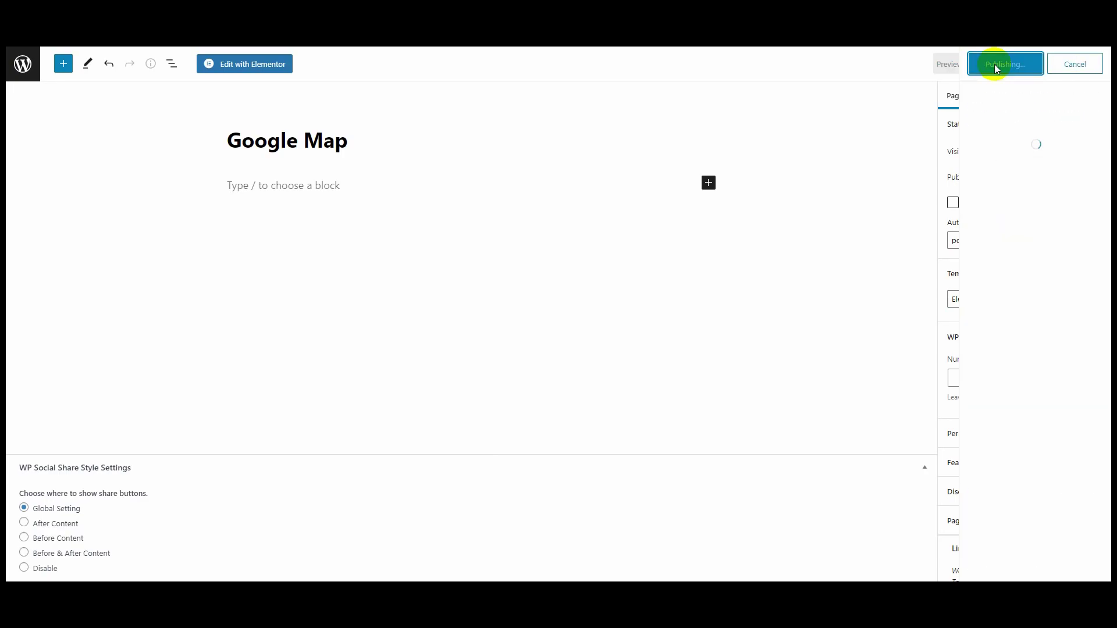
{"action": "left_click", "coordinate": [260, 67]}
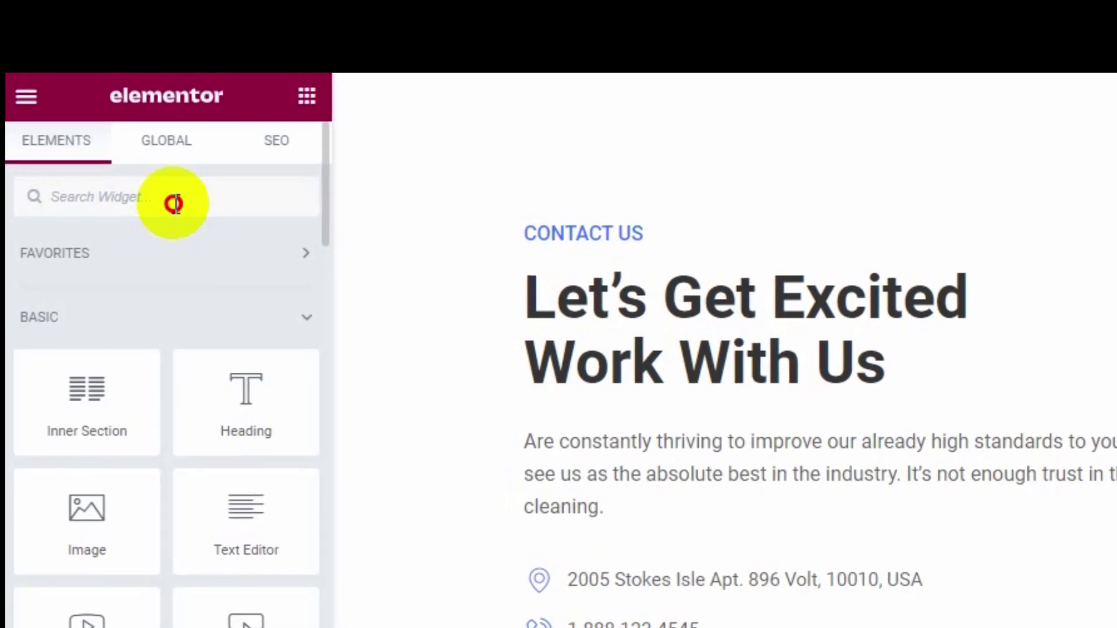
Find the 'google' widget and drop the EKit Google Map into the column beside Contact Us
{"action": "left_click", "coordinate": [176, 204]}
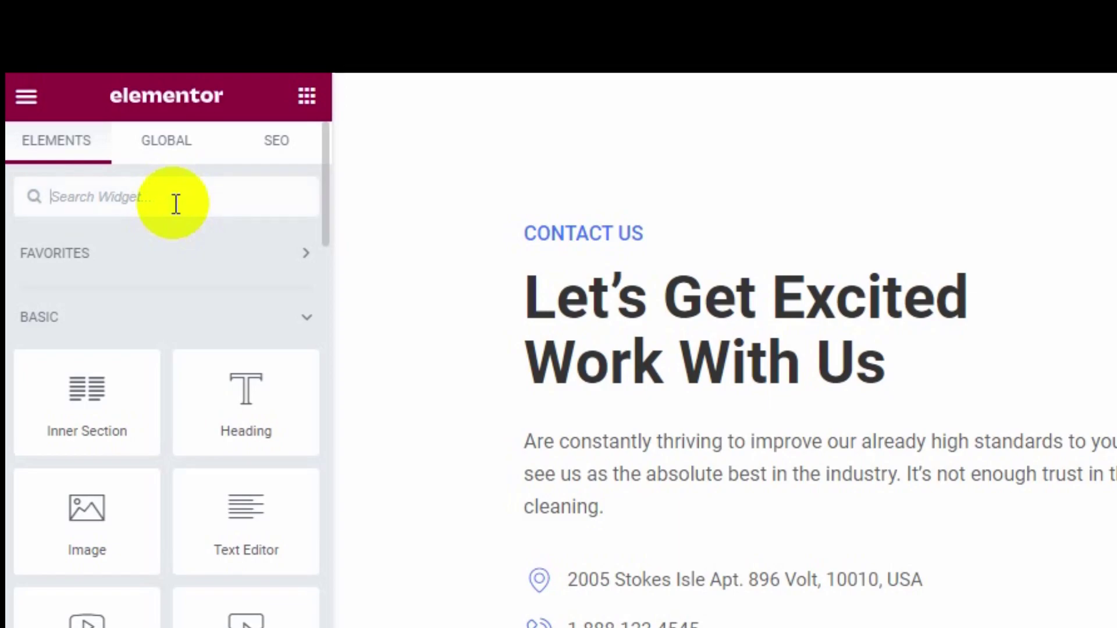
{"action": "type", "text": "google map"}
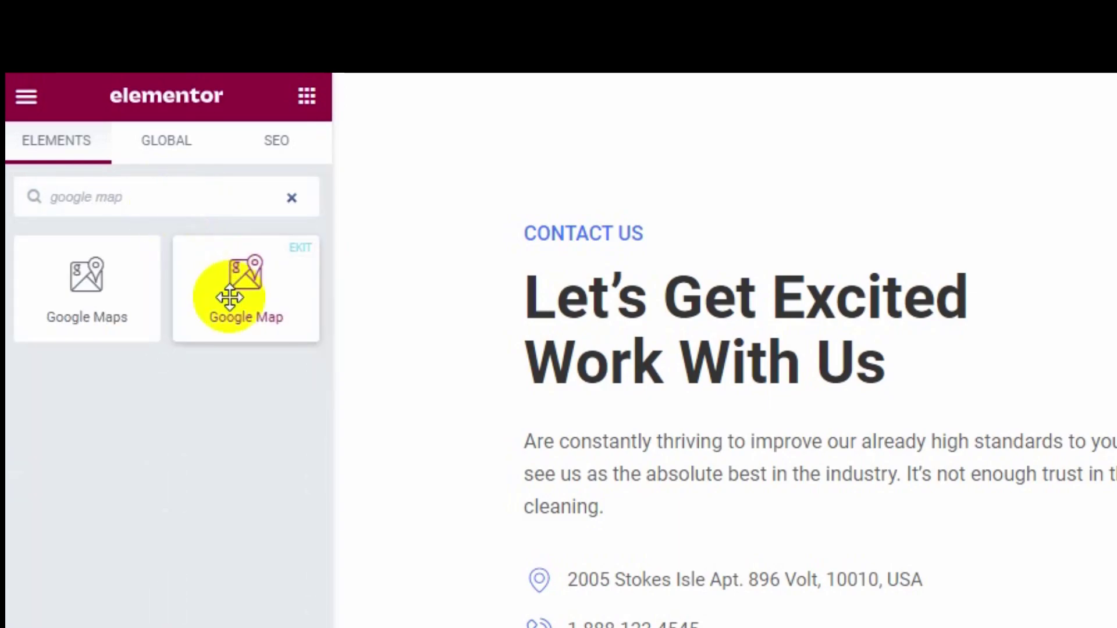
{"action": "left_click_drag", "start_coordinate": [225, 295], "coordinate": [1111, 440]}
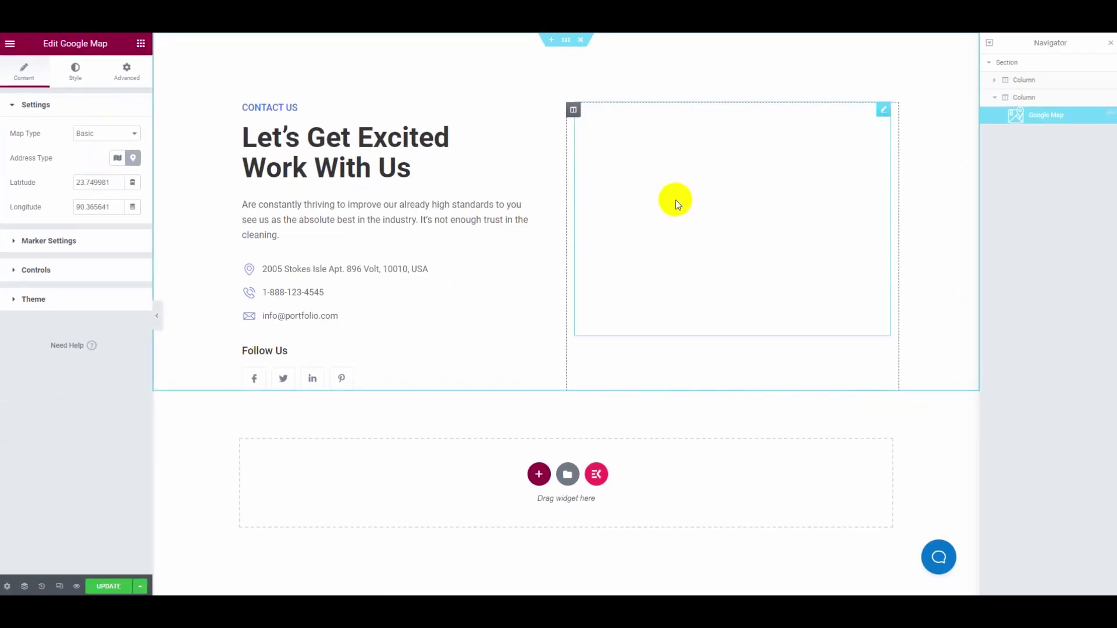
Keep the map type as Basic and set Address Type back to Coordinates
{"action": "left_click", "coordinate": [99, 134]}
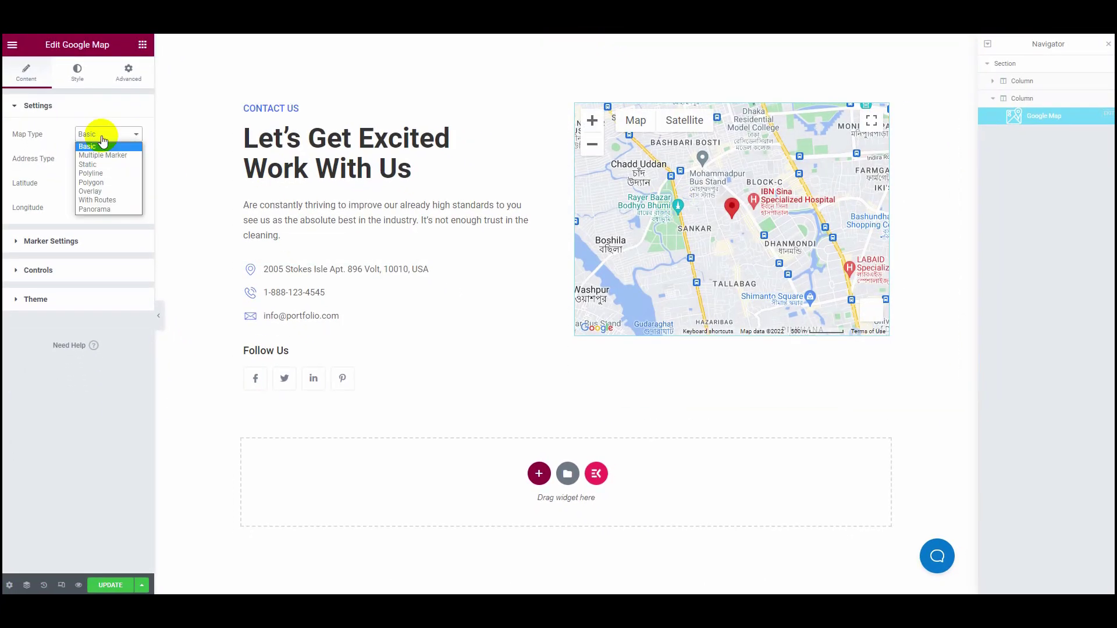
{"action": "left_click", "coordinate": [99, 138]}
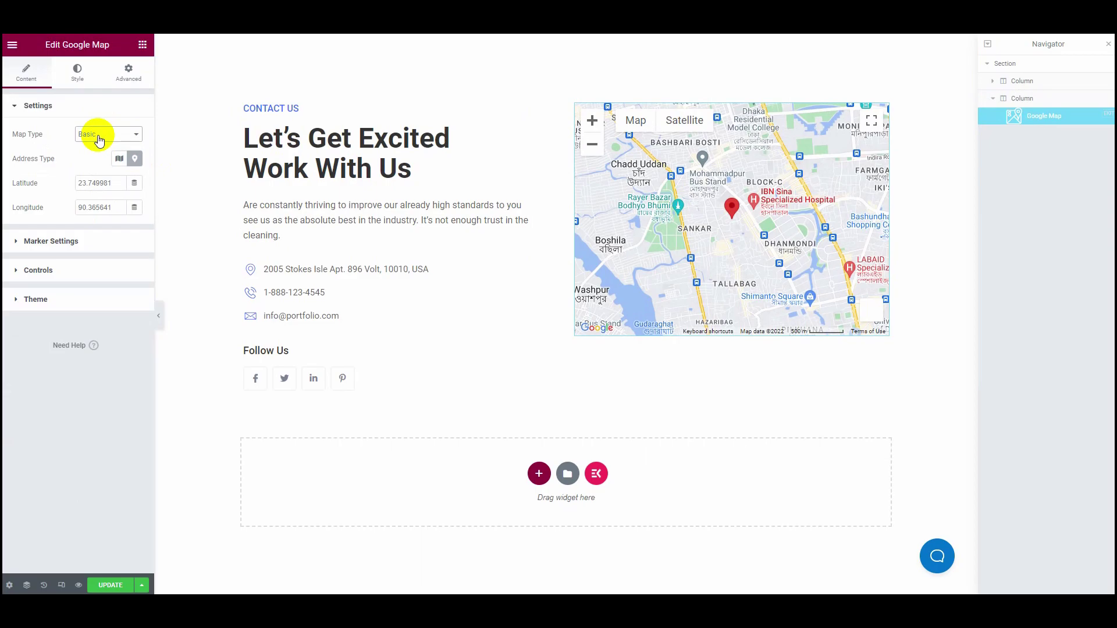
{"action": "left_click", "coordinate": [119, 162]}
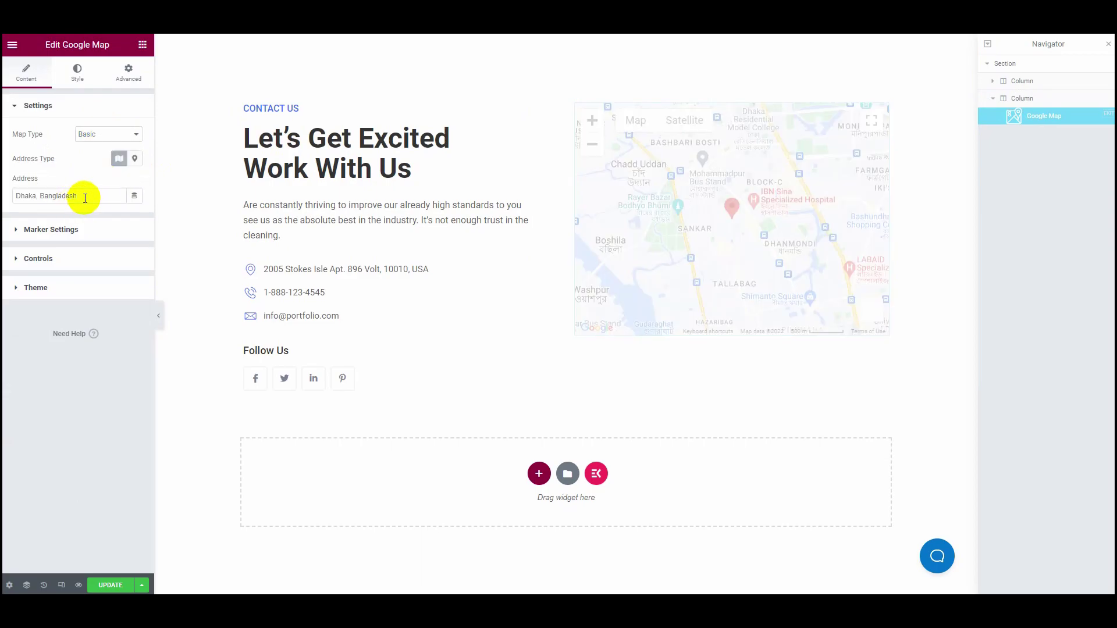
{"action": "left_click", "coordinate": [133, 161]}
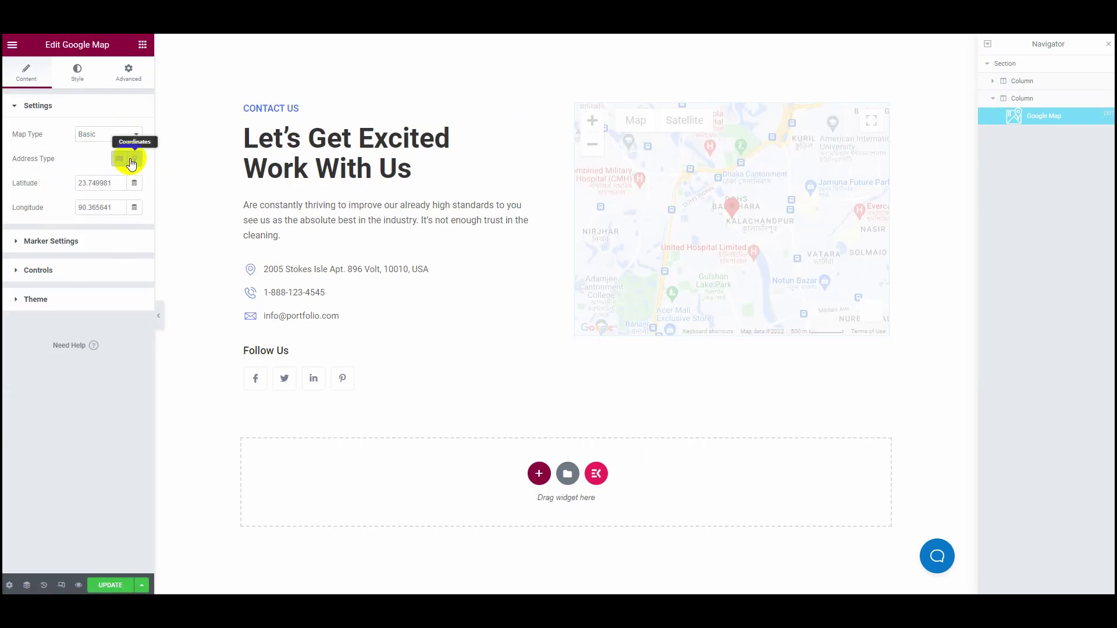
Find XpeedStudio on Asad Avenue in Google Maps and reveal its pin coordinates 23.75825, 90.36326
{"action": "key", "text": "ctrl+Tab"}
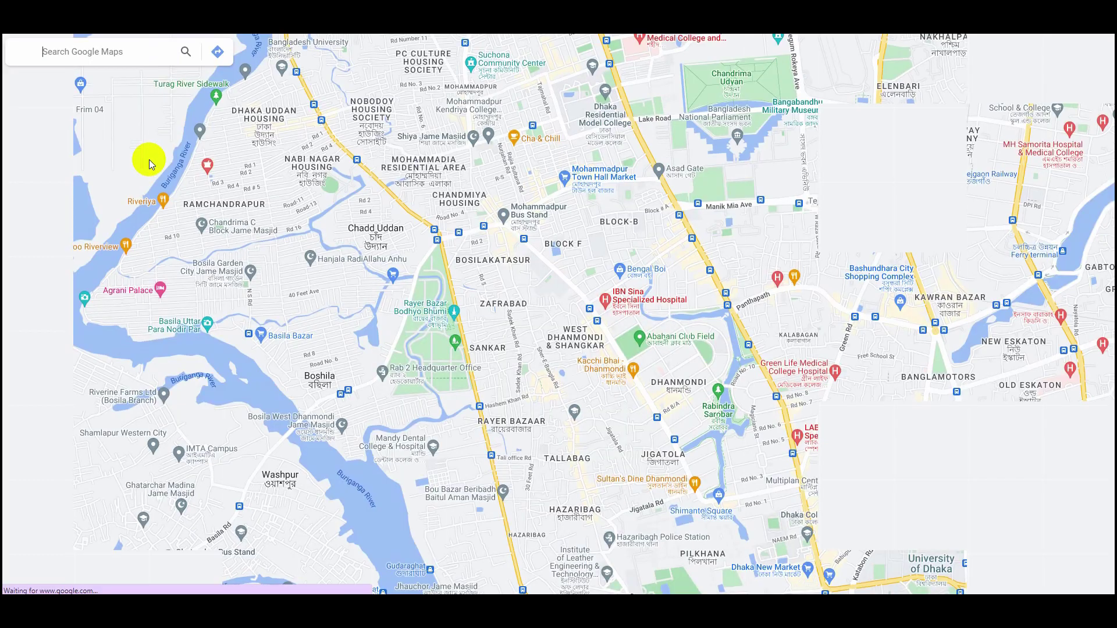
{"action": "left_click", "coordinate": [135, 55]}
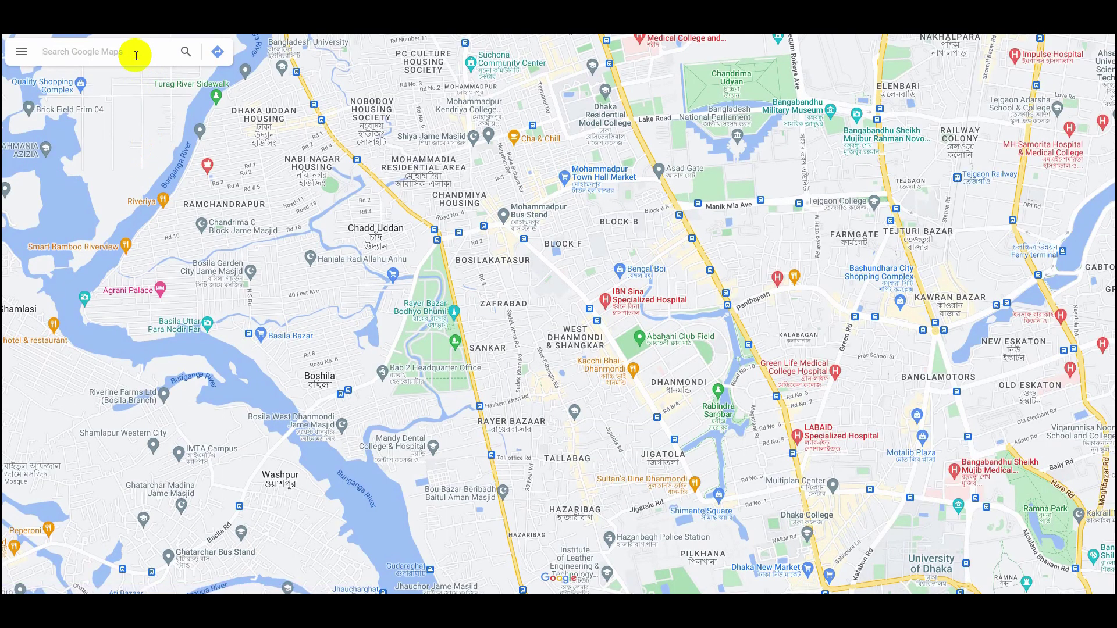
{"action": "type", "text": "xpeedst"}
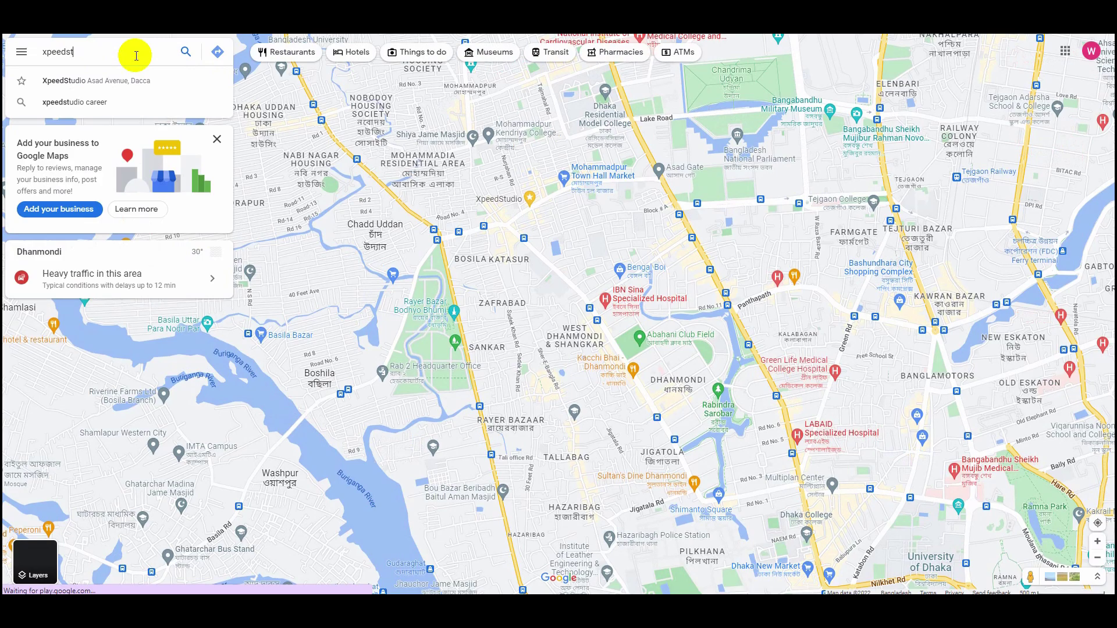
{"action": "left_click", "coordinate": [126, 87]}
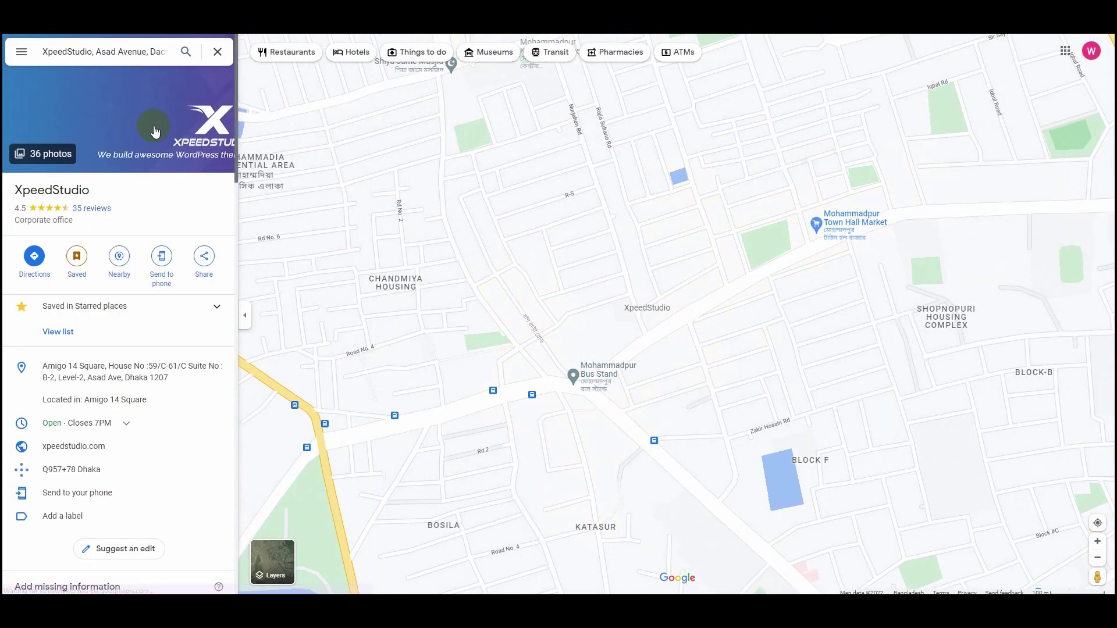
{"action": "scroll", "coordinate": [673, 386], "scroll_direction": "up", "scroll_amount": 10}
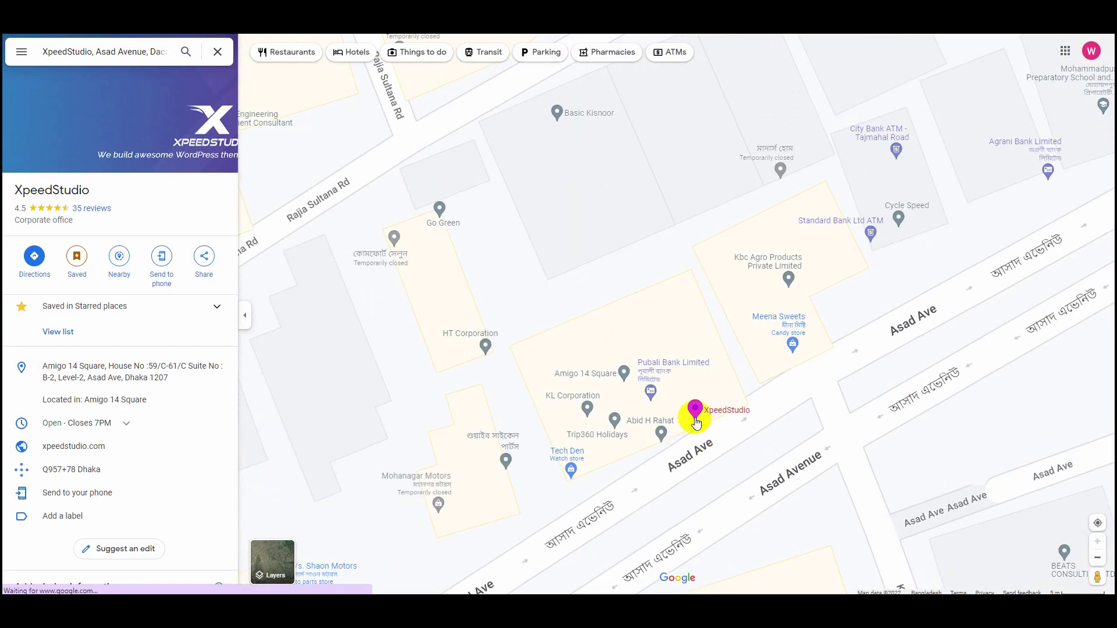
{"action": "right_click", "coordinate": [694, 409]}
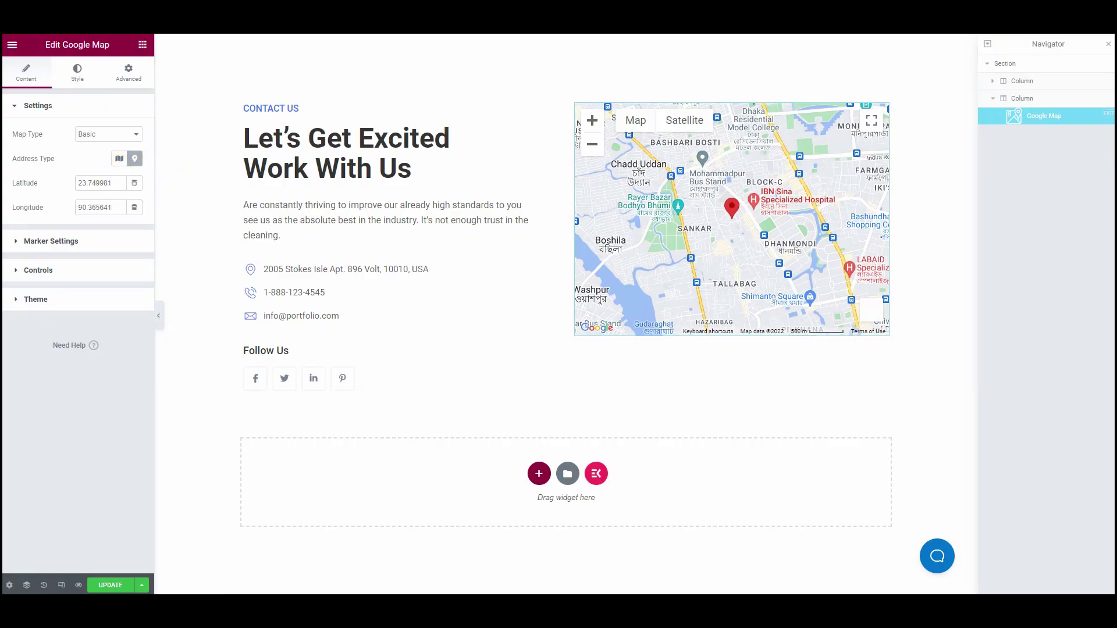
Paste XpeedStudio's latitude and longitude into the map and set the marker title to XpeedStudio
{"action": "type", "text": "23.758248059"}
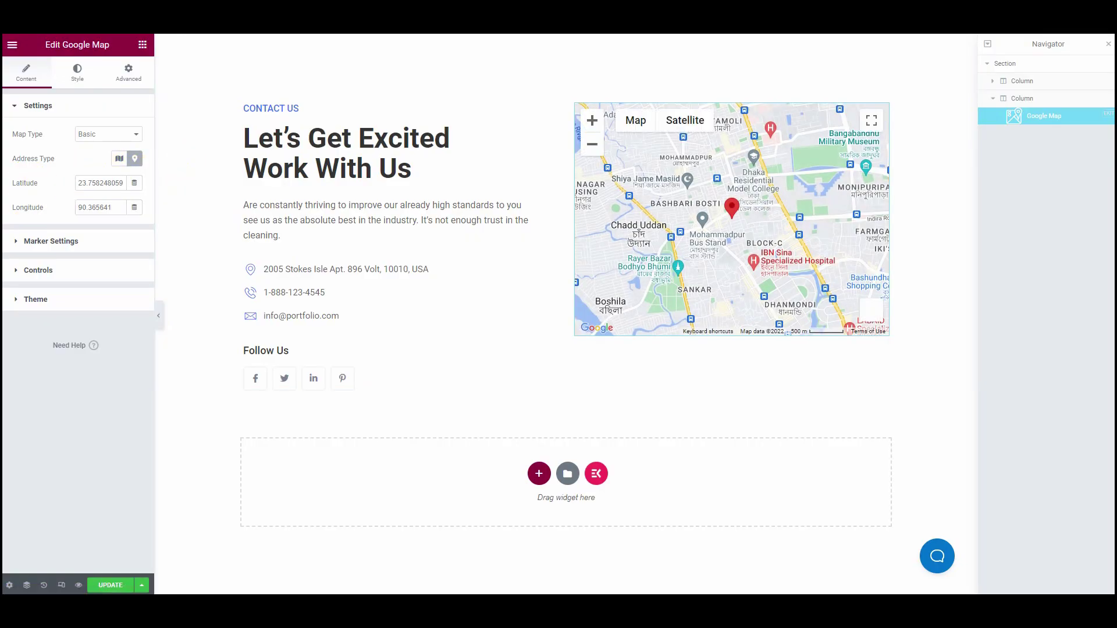
{"action": "key", "text": "ctrl+v"}
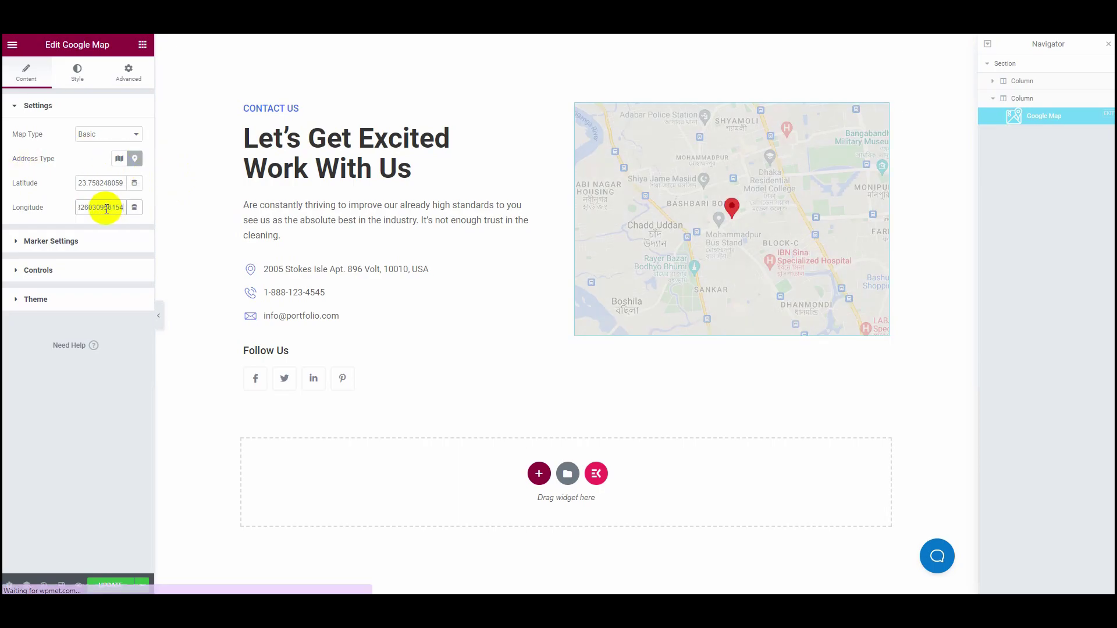
{"action": "left_click", "coordinate": [80, 241]}
{"action": "left_click_drag", "start_coordinate": [71, 179], "coordinate": [15, 174]}
{"action": "key", "text": "BackSpace"}
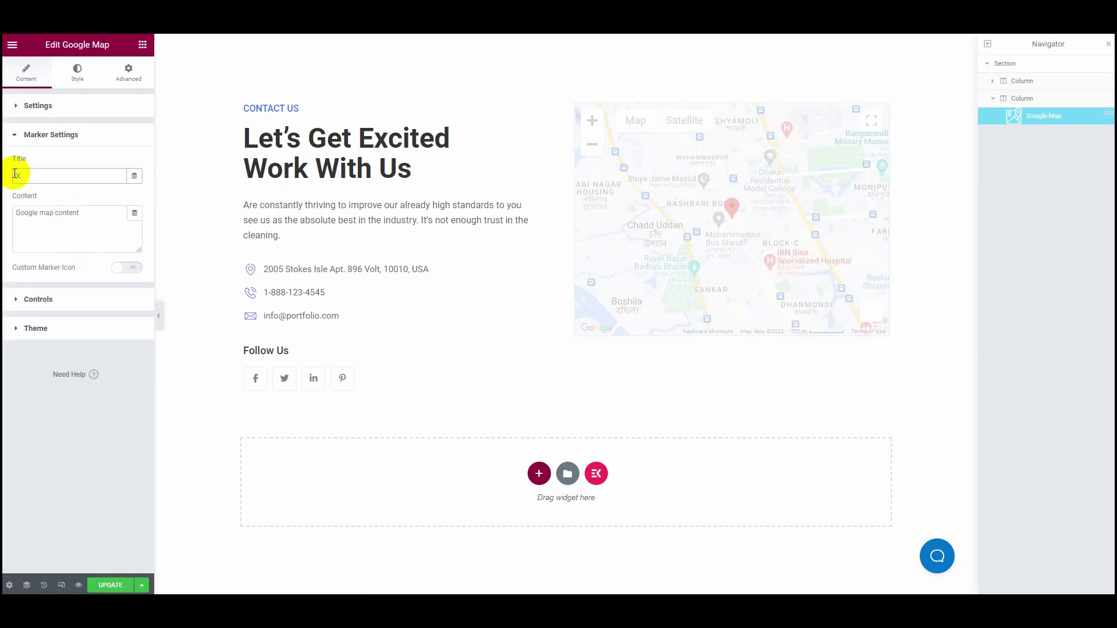
{"action": "type", "text": "XpeedStudio"}
{"action": "double_click", "coordinate": [14, 174]}
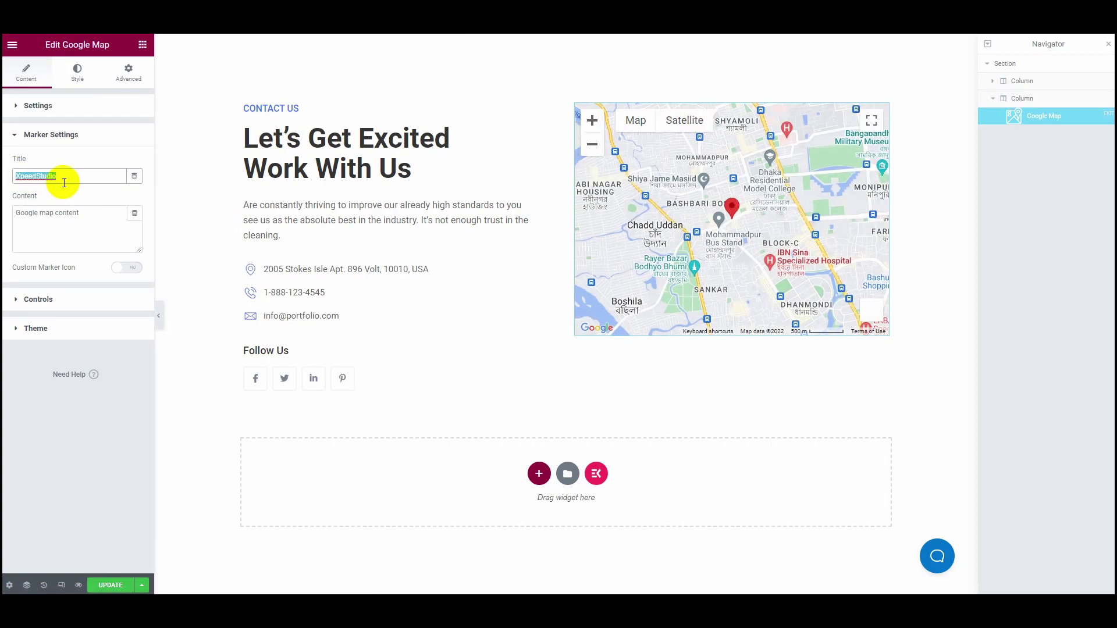
Replace the default marker content with XpeedStudio
{"action": "left_click_drag", "start_coordinate": [15, 213], "coordinate": [87, 211]}
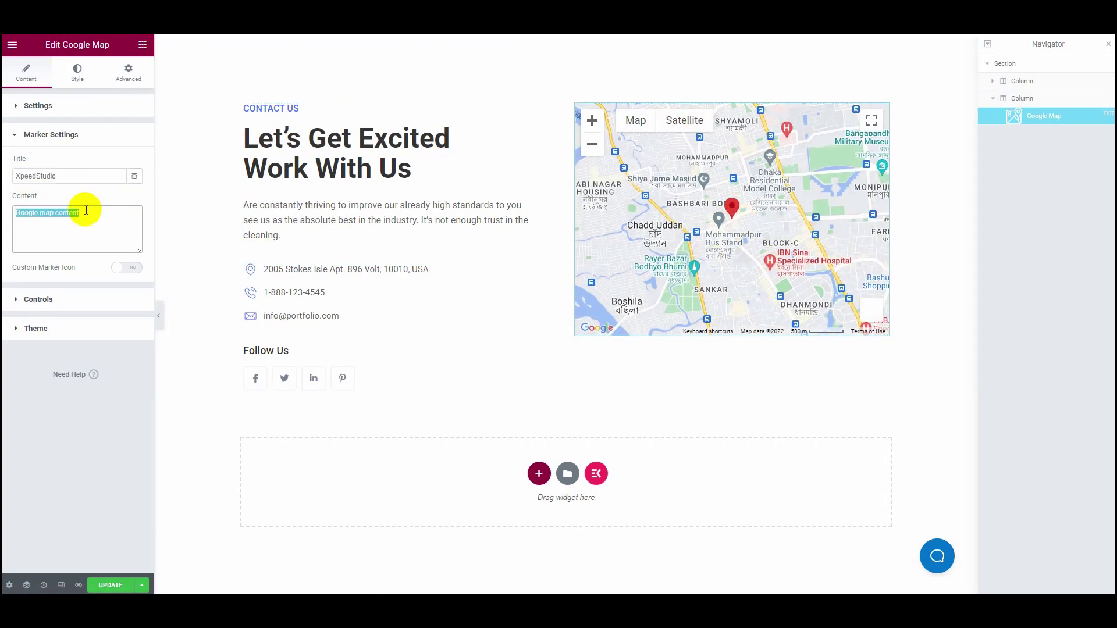
{"action": "double_click", "coordinate": [74, 174]}
{"action": "key", "text": "ctrl+c"}
{"action": "triple_click", "coordinate": [74, 215]}
{"action": "key", "text": "ctrl+v"}
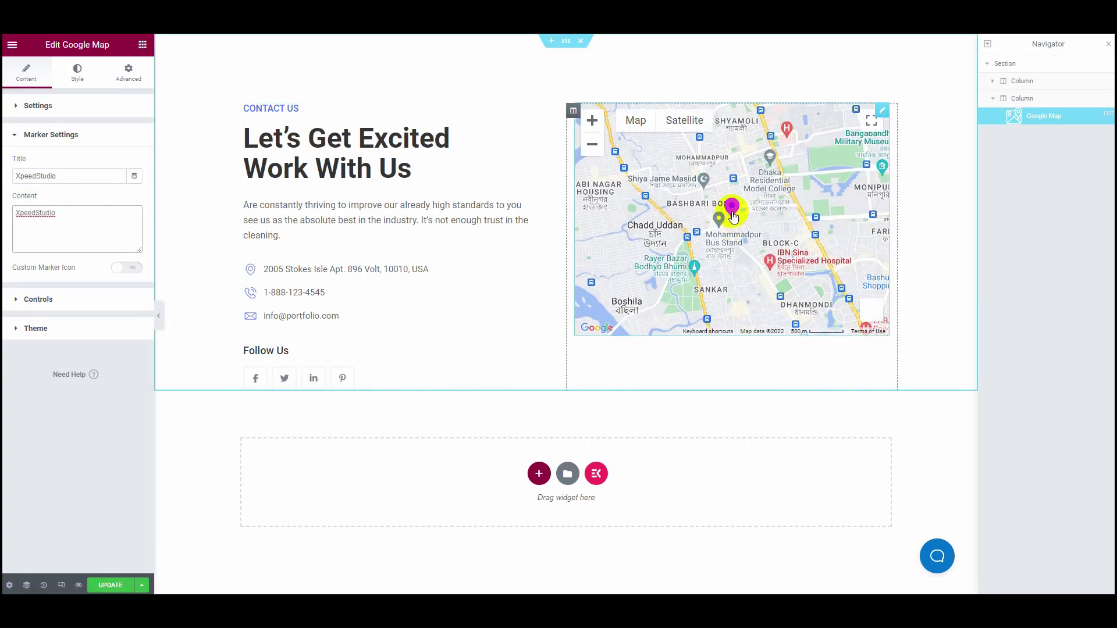
Use the XpeedStudio logo from the Media Library as a custom marker icon sized 72 × 63
{"action": "left_click", "coordinate": [126, 267]}
{"action": "left_click", "coordinate": [95, 316]}
{"action": "left_click", "coordinate": [843, 126]}
{"action": "type", "text": "x"}
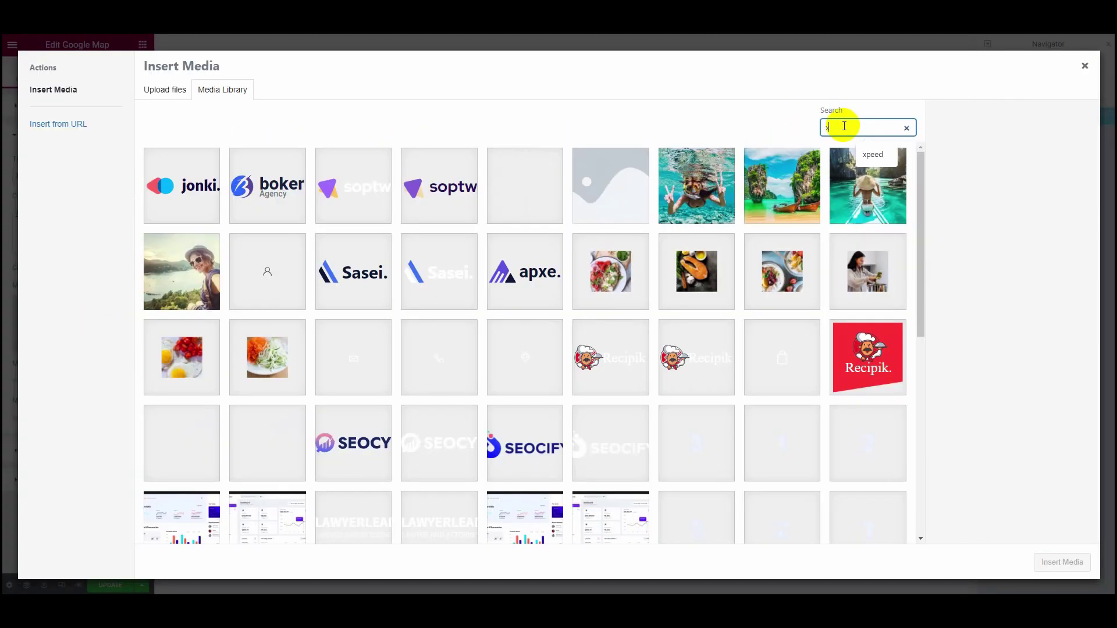
{"action": "type", "text": "peed"}
{"action": "left_click", "coordinate": [182, 185]}
{"action": "left_click", "coordinate": [1062, 562]}
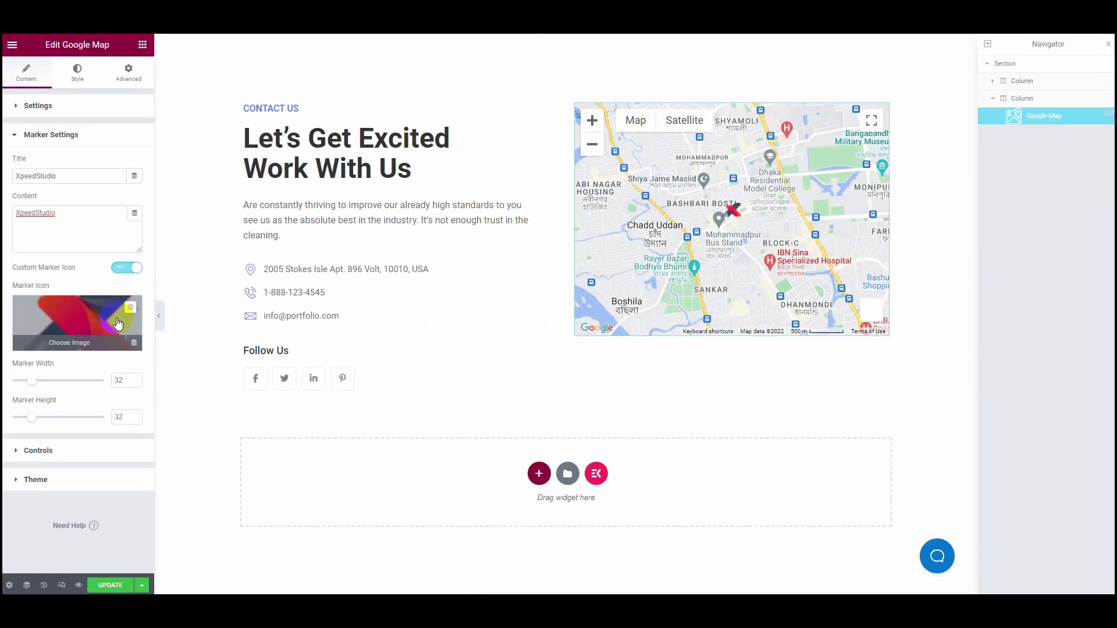
{"action": "left_click_drag", "start_coordinate": [32, 380], "coordinate": [53, 381]}
{"action": "left_click_drag", "start_coordinate": [32, 417], "coordinate": [68, 422]}
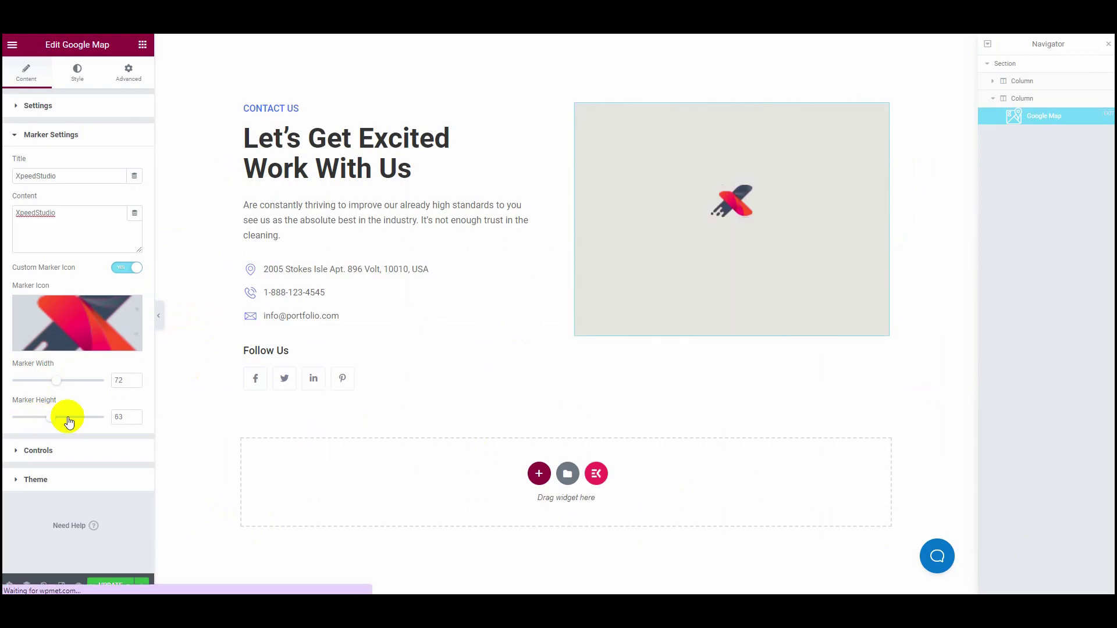
Switch back to the default marker pin and set the map zoom level to 50
{"action": "left_click", "coordinate": [123, 268]}
{"action": "left_click", "coordinate": [80, 300]}
{"action": "left_click", "coordinate": [119, 193]}
{"action": "type", "text": "5"}
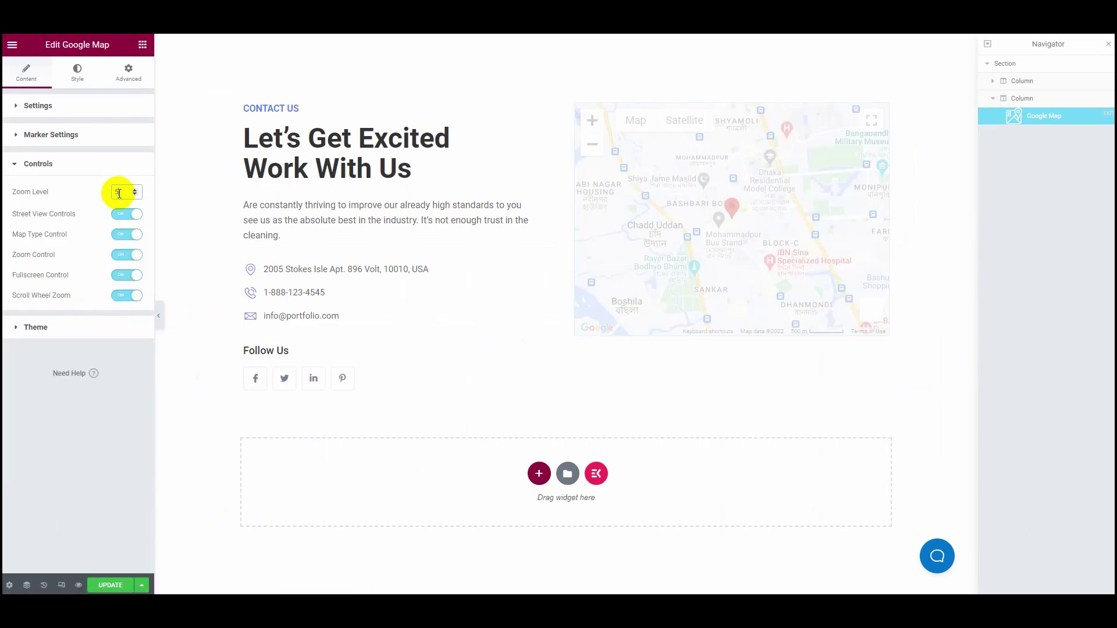
{"action": "type", "text": "0"}
Try the Street View, Map Type, Zoom and Fullscreen control toggles, then disable scroll-wheel zoom
{"action": "left_click", "coordinate": [123, 215]}
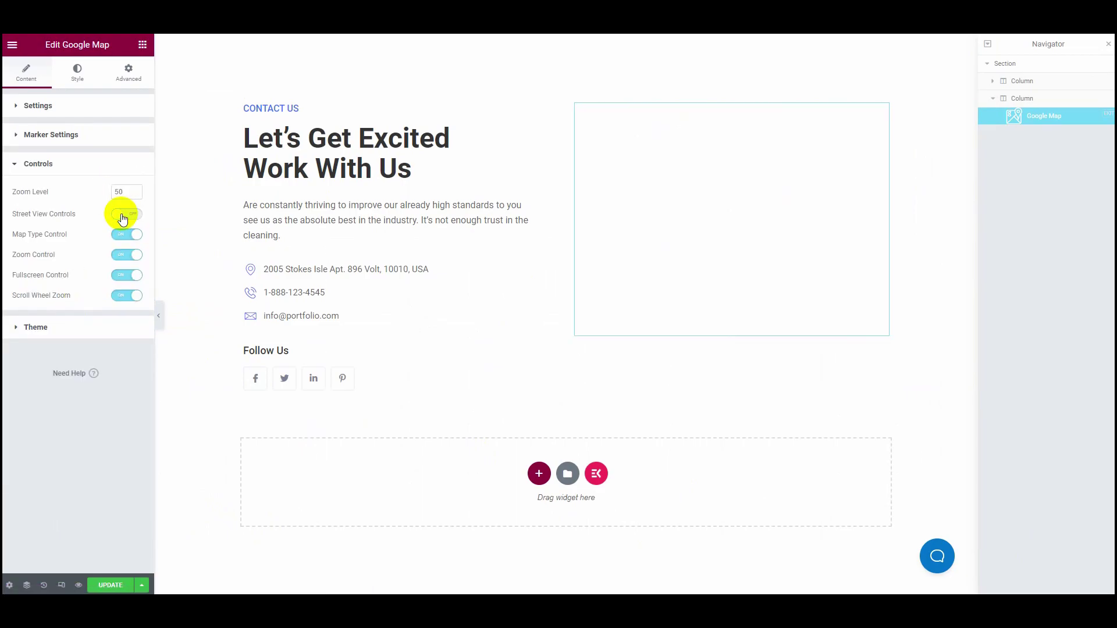
{"action": "left_click", "coordinate": [123, 214]}
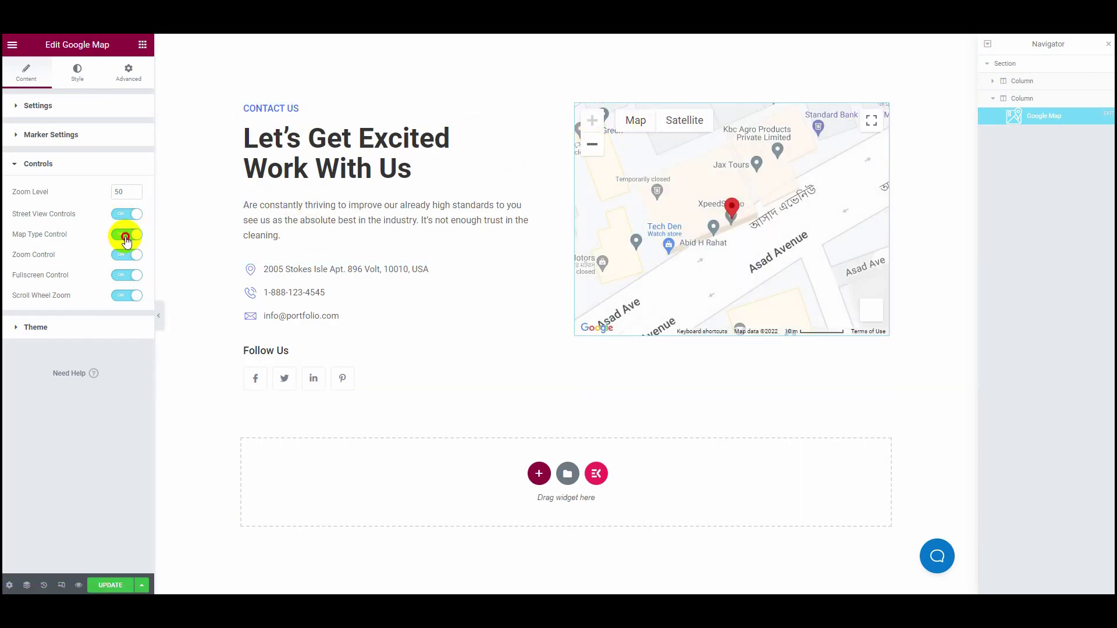
{"action": "left_click", "coordinate": [124, 235]}
{"action": "left_click", "coordinate": [124, 235]}
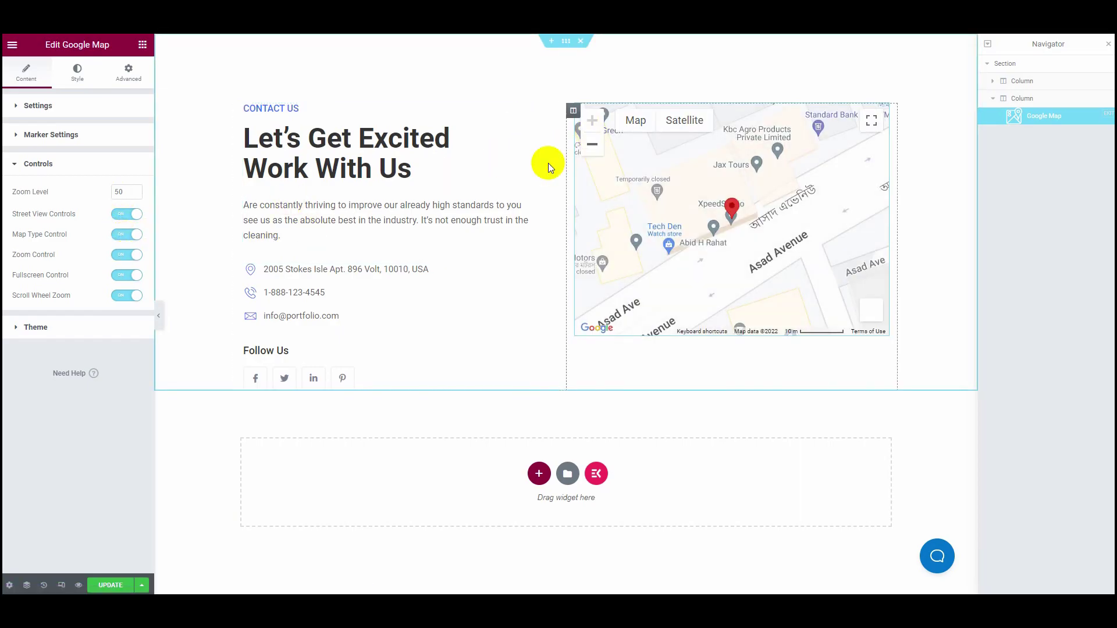
{"action": "left_click", "coordinate": [121, 254]}
{"action": "left_click", "coordinate": [123, 257]}
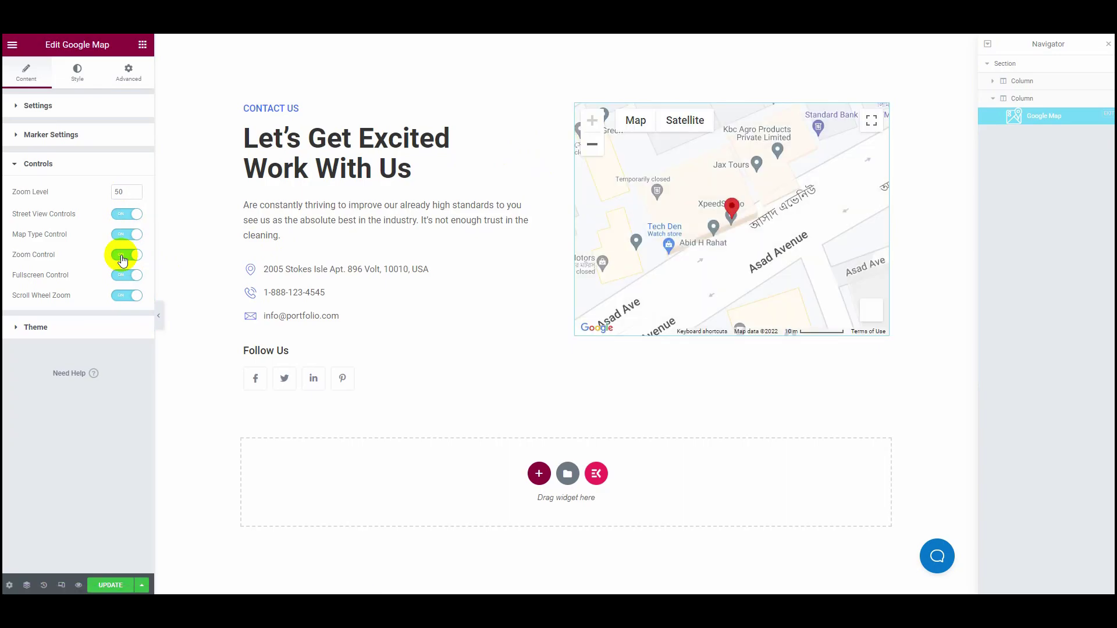
{"action": "left_click", "coordinate": [121, 276]}
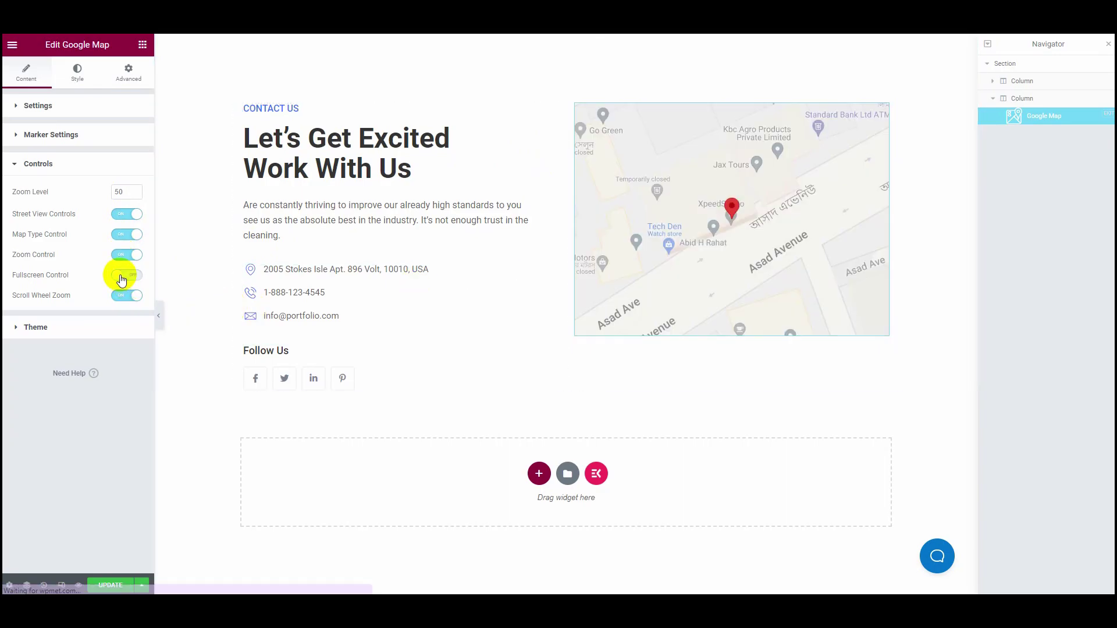
{"action": "left_click", "coordinate": [121, 277]}
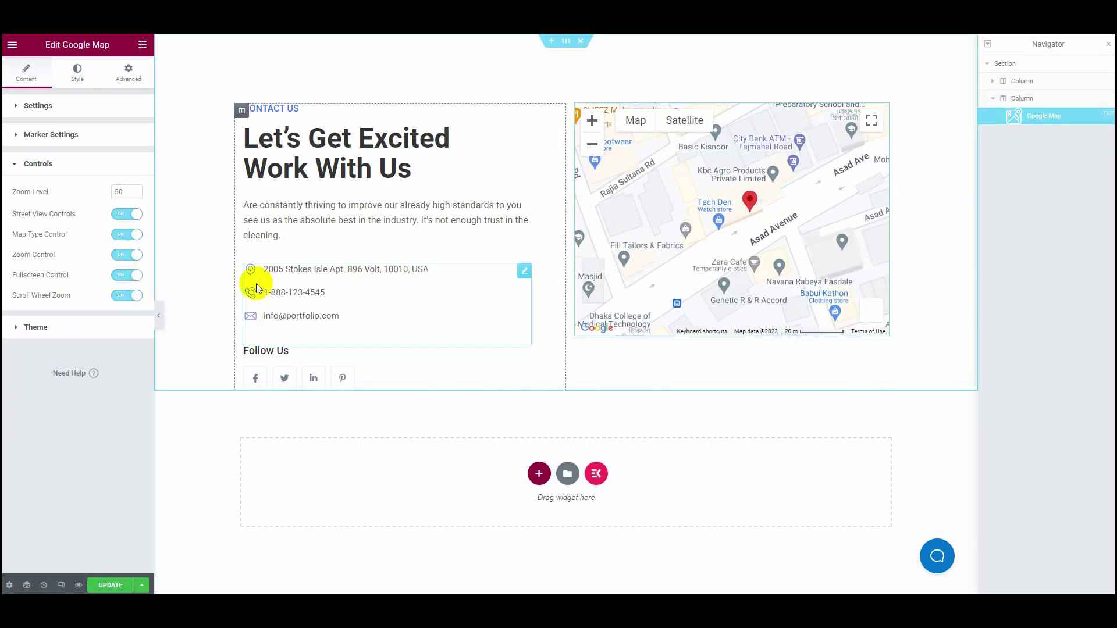
{"action": "left_click", "coordinate": [121, 299]}
Open the map theme settings and keep the Google Themes Standard style
{"action": "left_click", "coordinate": [121, 297]}
{"action": "left_click", "coordinate": [76, 328]}
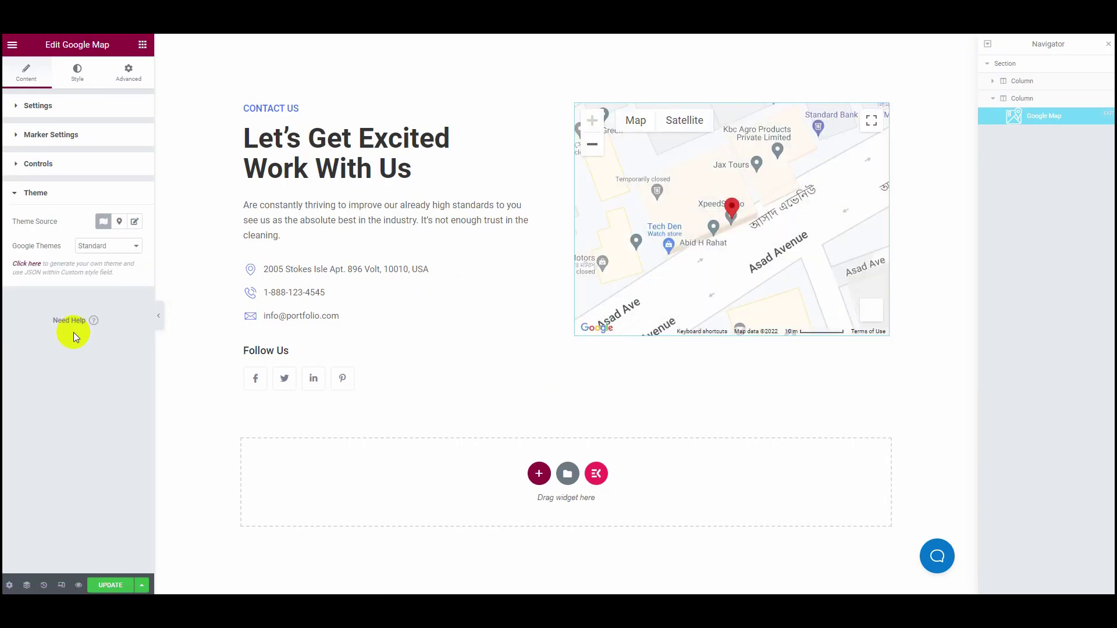
{"action": "left_click", "coordinate": [96, 250]}
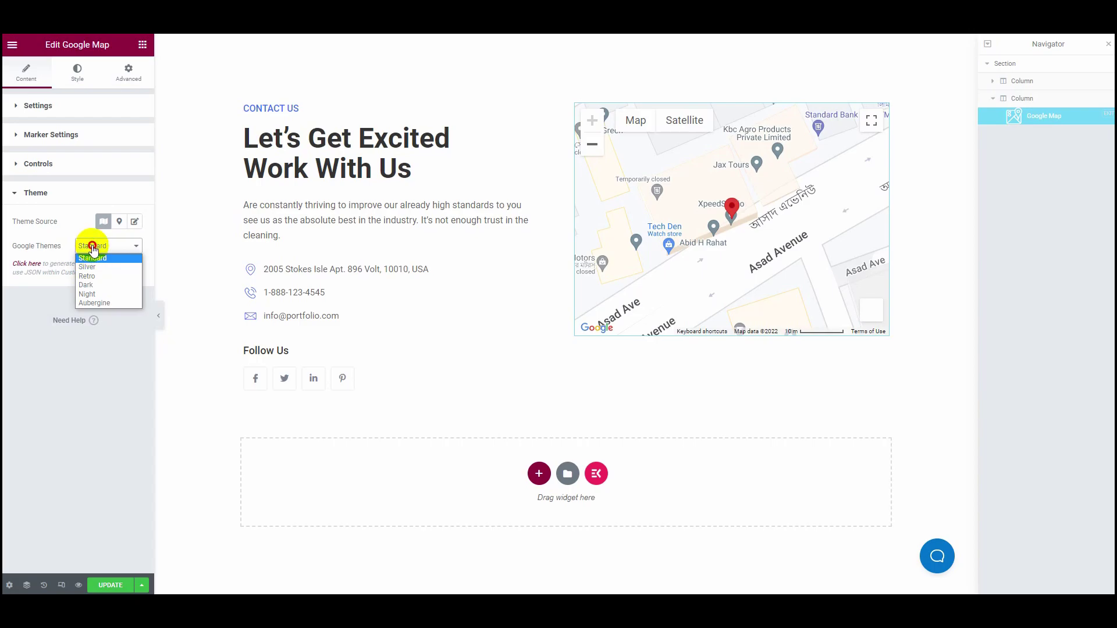
{"action": "left_click", "coordinate": [93, 246]}
Preview Snazzy Maps' Colorful theme and the custom style source, then return to Google Standard
{"action": "left_click", "coordinate": [119, 224]}
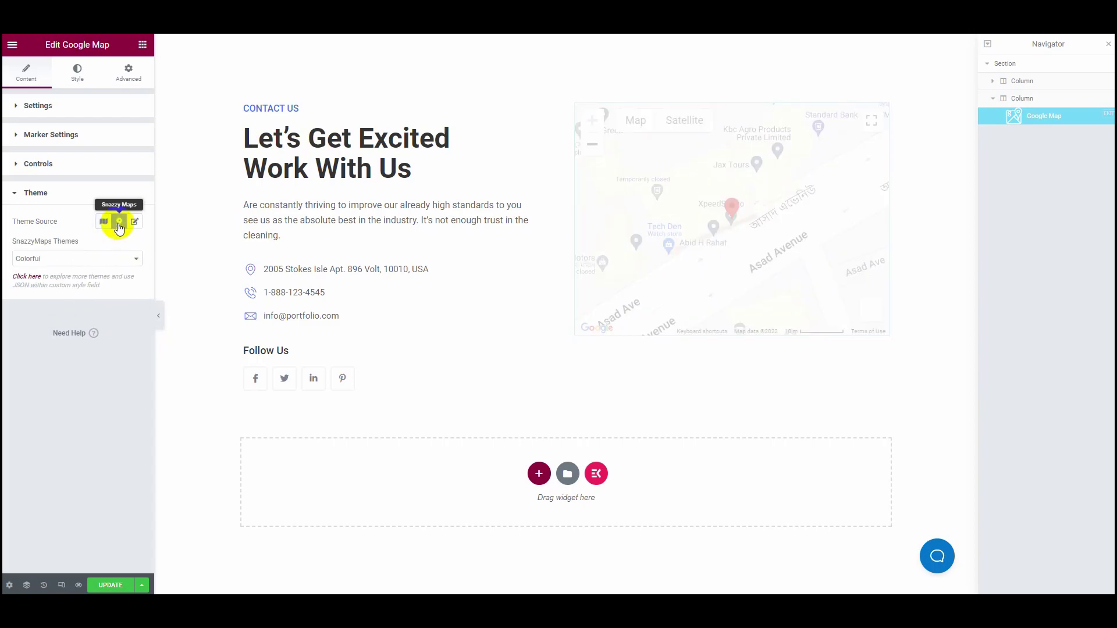
{"action": "left_click", "coordinate": [95, 258]}
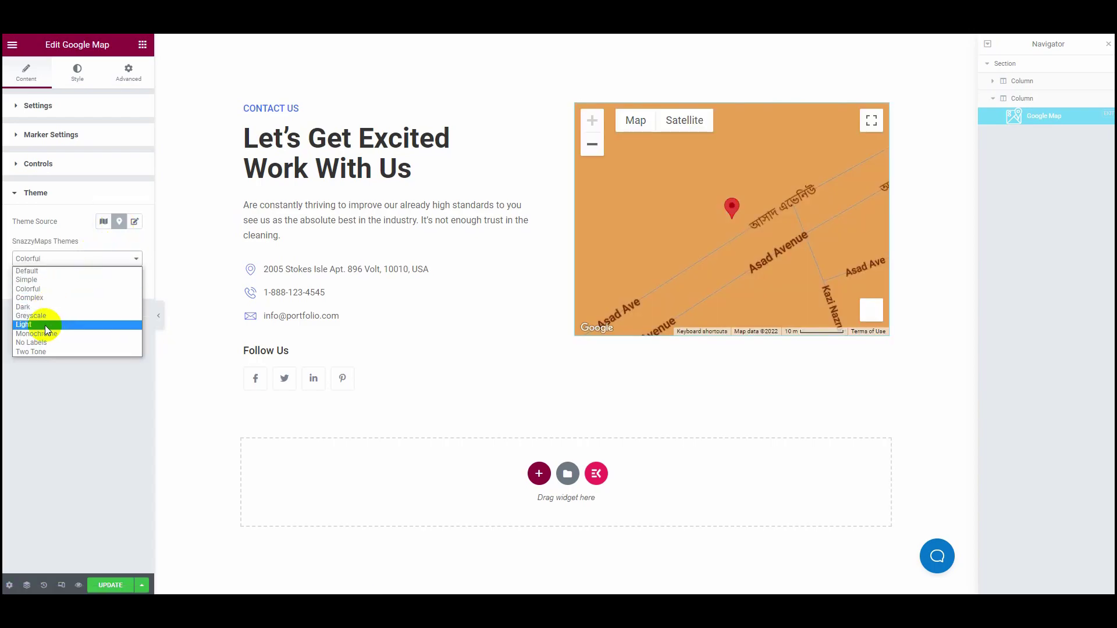
{"action": "left_click", "coordinate": [80, 257]}
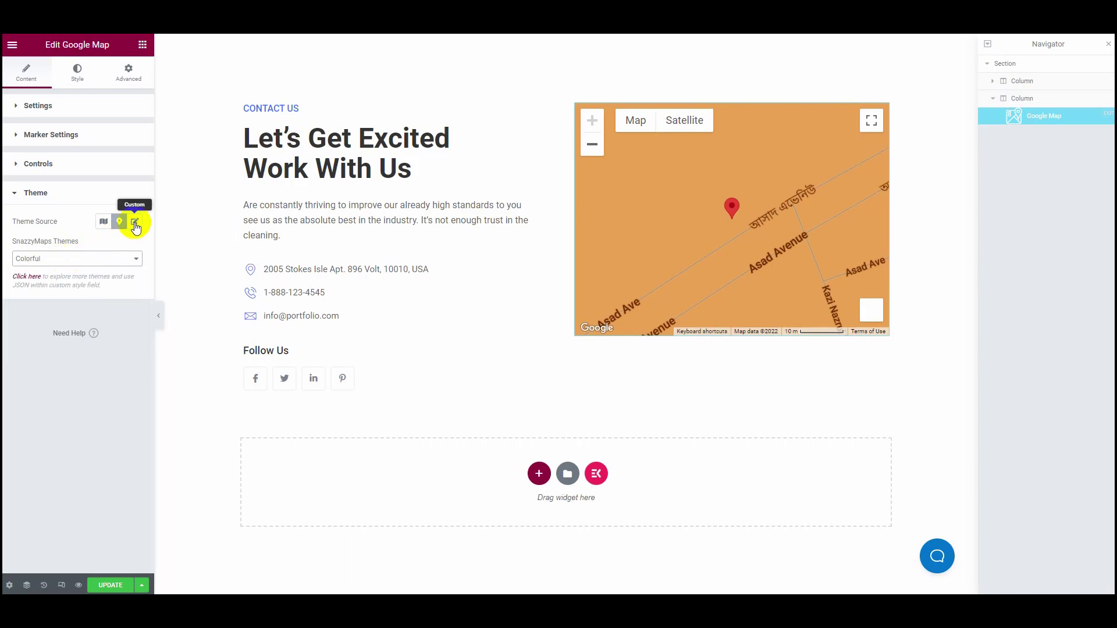
{"action": "left_click", "coordinate": [135, 224]}
{"action": "left_click", "coordinate": [79, 262]}
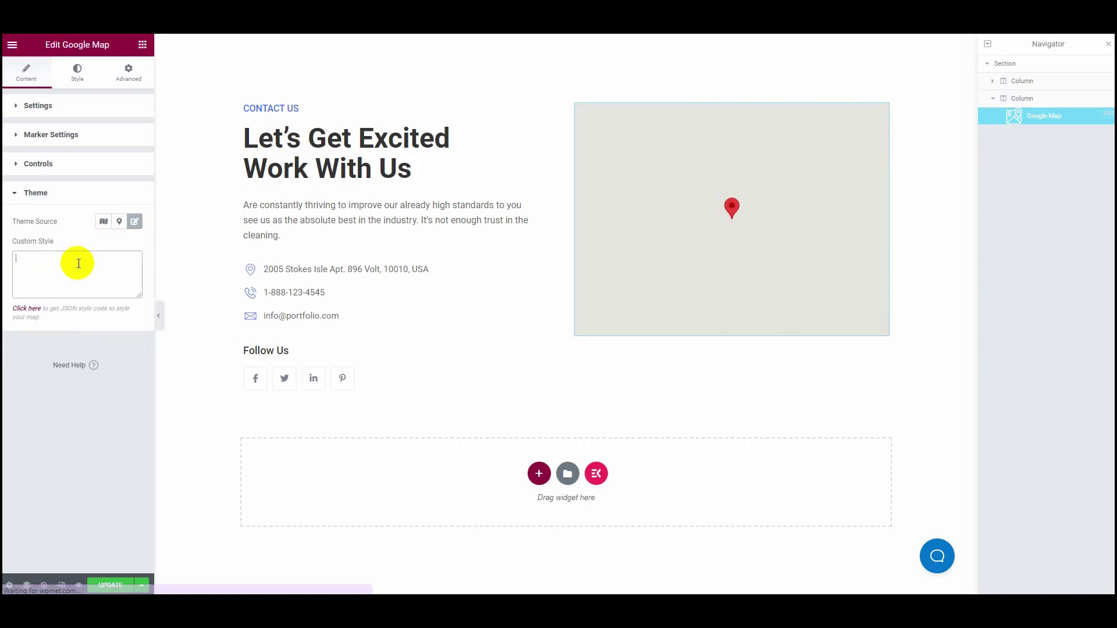
{"action": "left_click", "coordinate": [103, 222]}
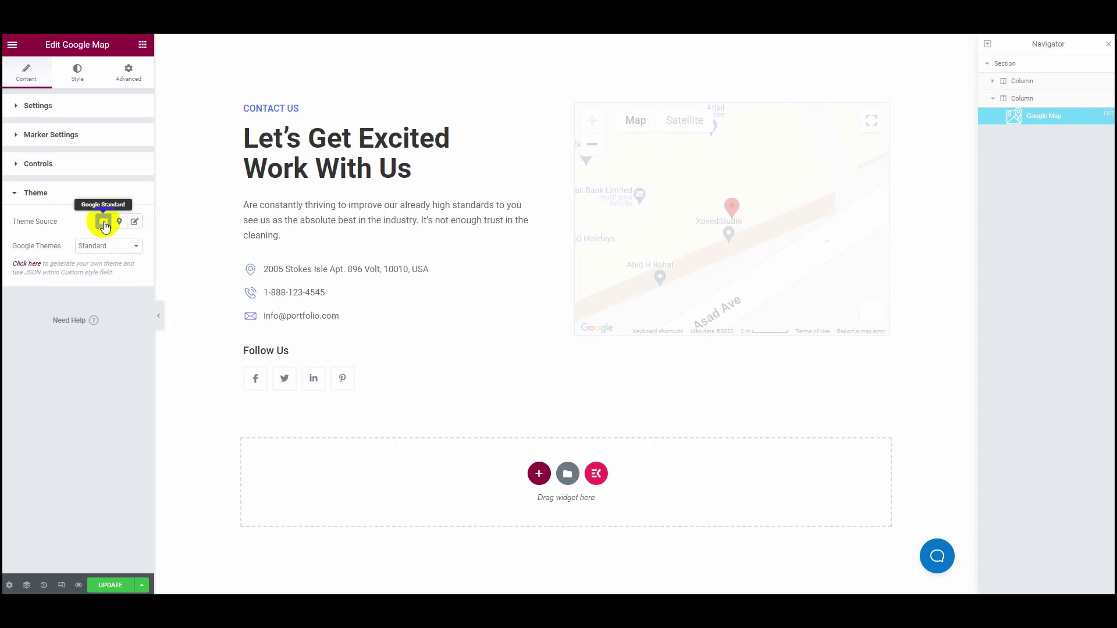
Set the map container height to 500 and centre-align it
{"action": "left_click", "coordinate": [78, 73]}
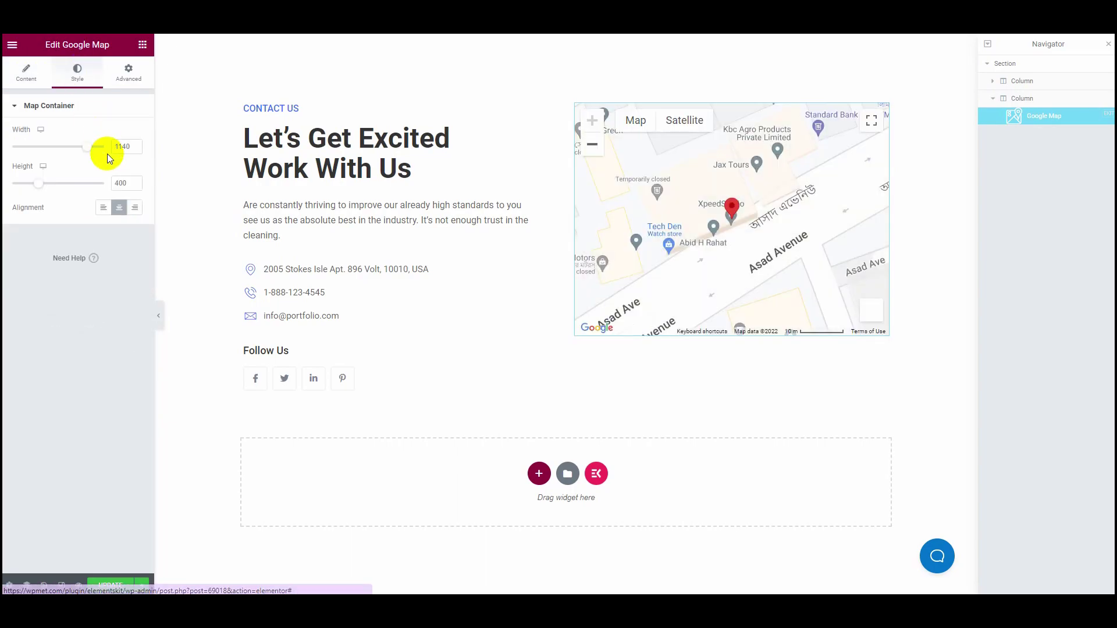
{"action": "mouse_move", "coordinate": [87, 146]}
{"action": "left_mouse_down"}
{"action": "mouse_move", "coordinate": [37, 142]}
{"action": "mouse_move", "coordinate": [68, 147]}
{"action": "left_mouse_up"}
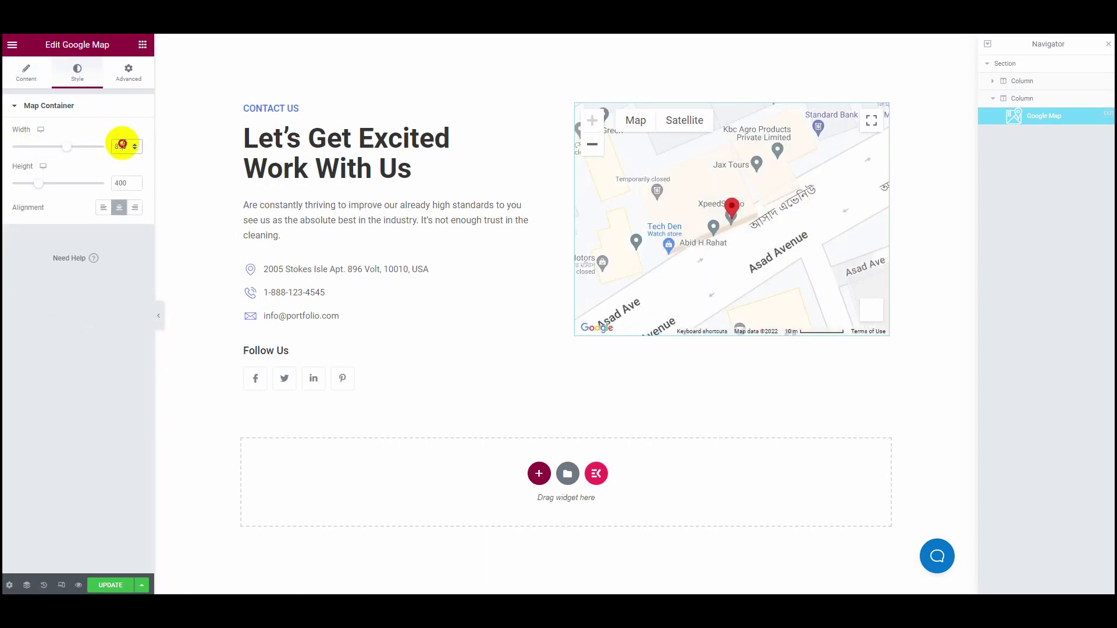
{"action": "mouse_move", "coordinate": [39, 183]}
{"action": "left_mouse_down"}
{"action": "mouse_move", "coordinate": [75, 182]}
{"action": "mouse_move", "coordinate": [50, 183]}
{"action": "left_mouse_up"}
{"action": "type", "text": "500"}
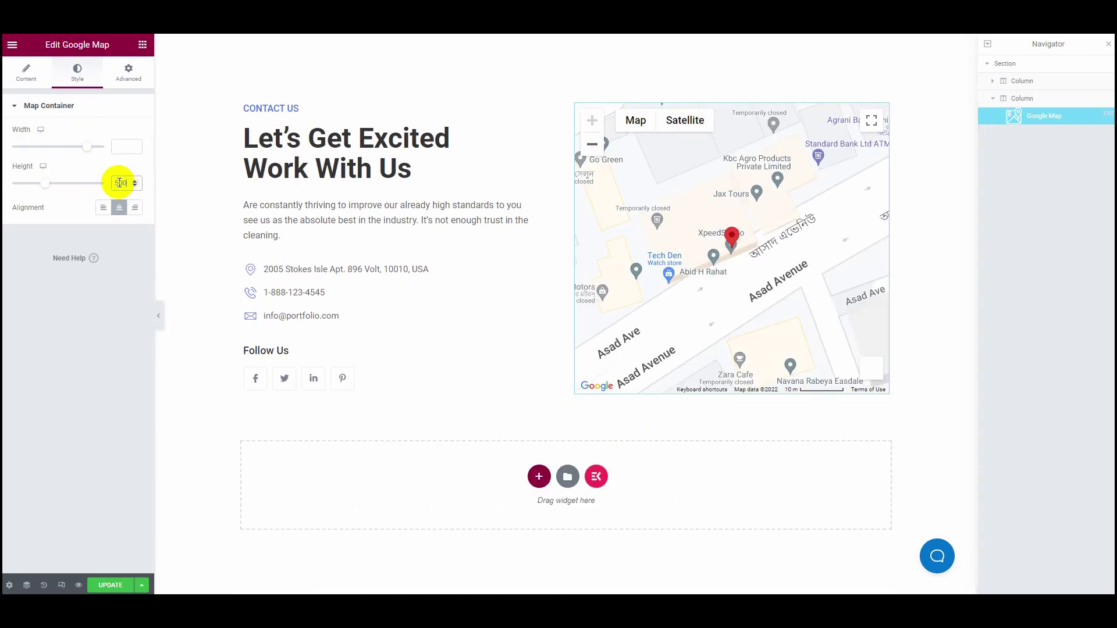
{"action": "left_click", "coordinate": [103, 213]}
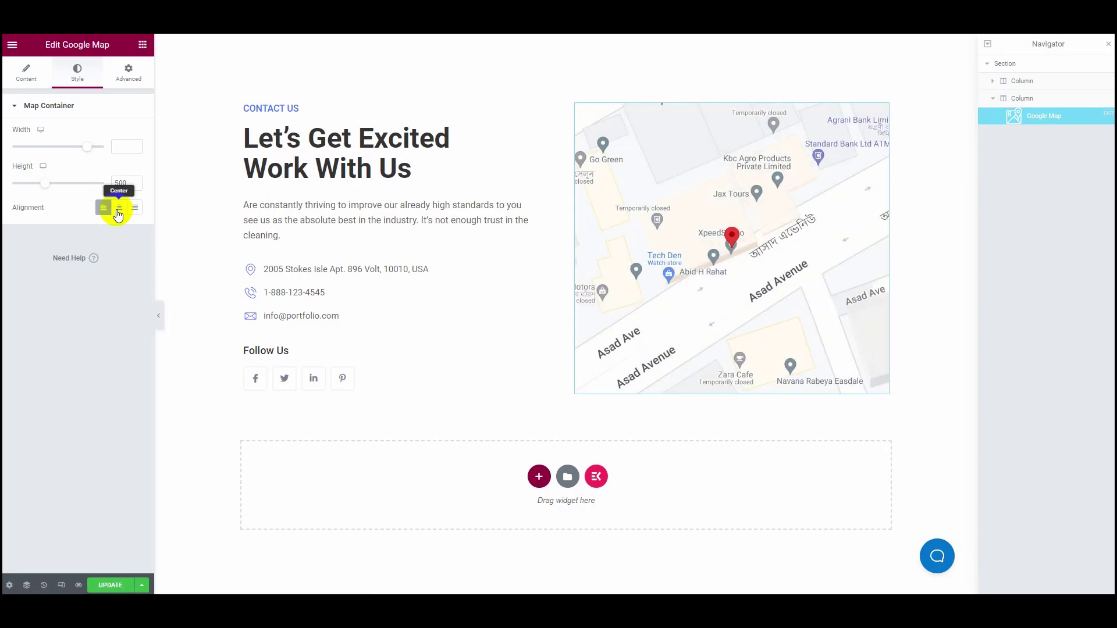
{"action": "left_click", "coordinate": [118, 211]}
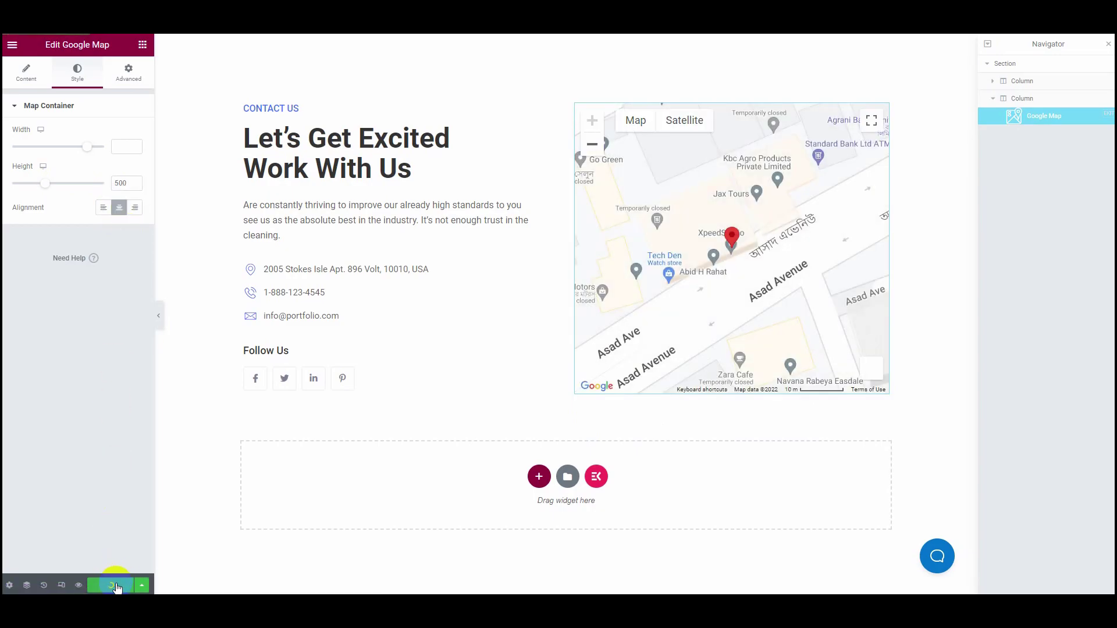
Preview the live page and view the map full screen
{"action": "left_click", "coordinate": [79, 584]}
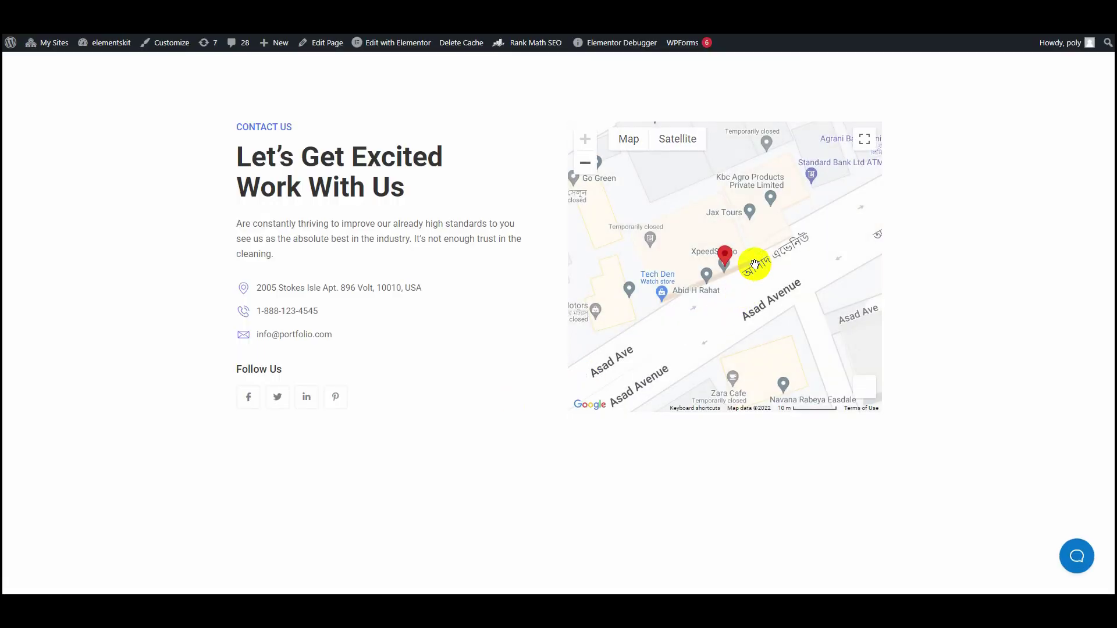
{"action": "scroll", "coordinate": [756, 260], "scroll_direction": "down", "scroll_amount": 3}
{"action": "scroll", "coordinate": [762, 265], "scroll_direction": "up", "scroll_amount": 2}
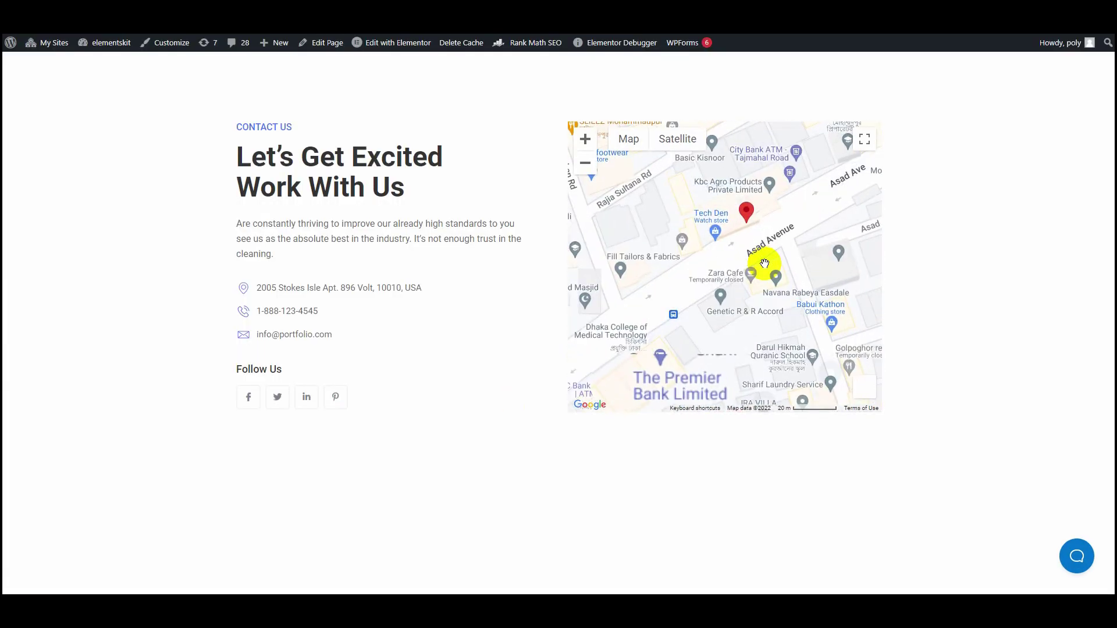
{"action": "left_click", "coordinate": [864, 141]}
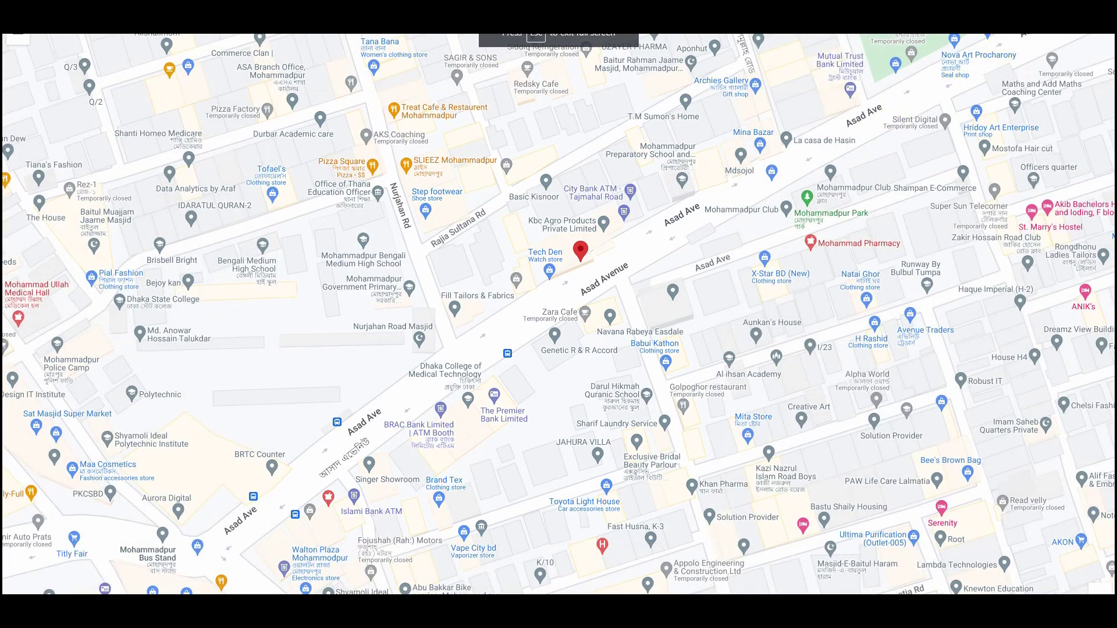